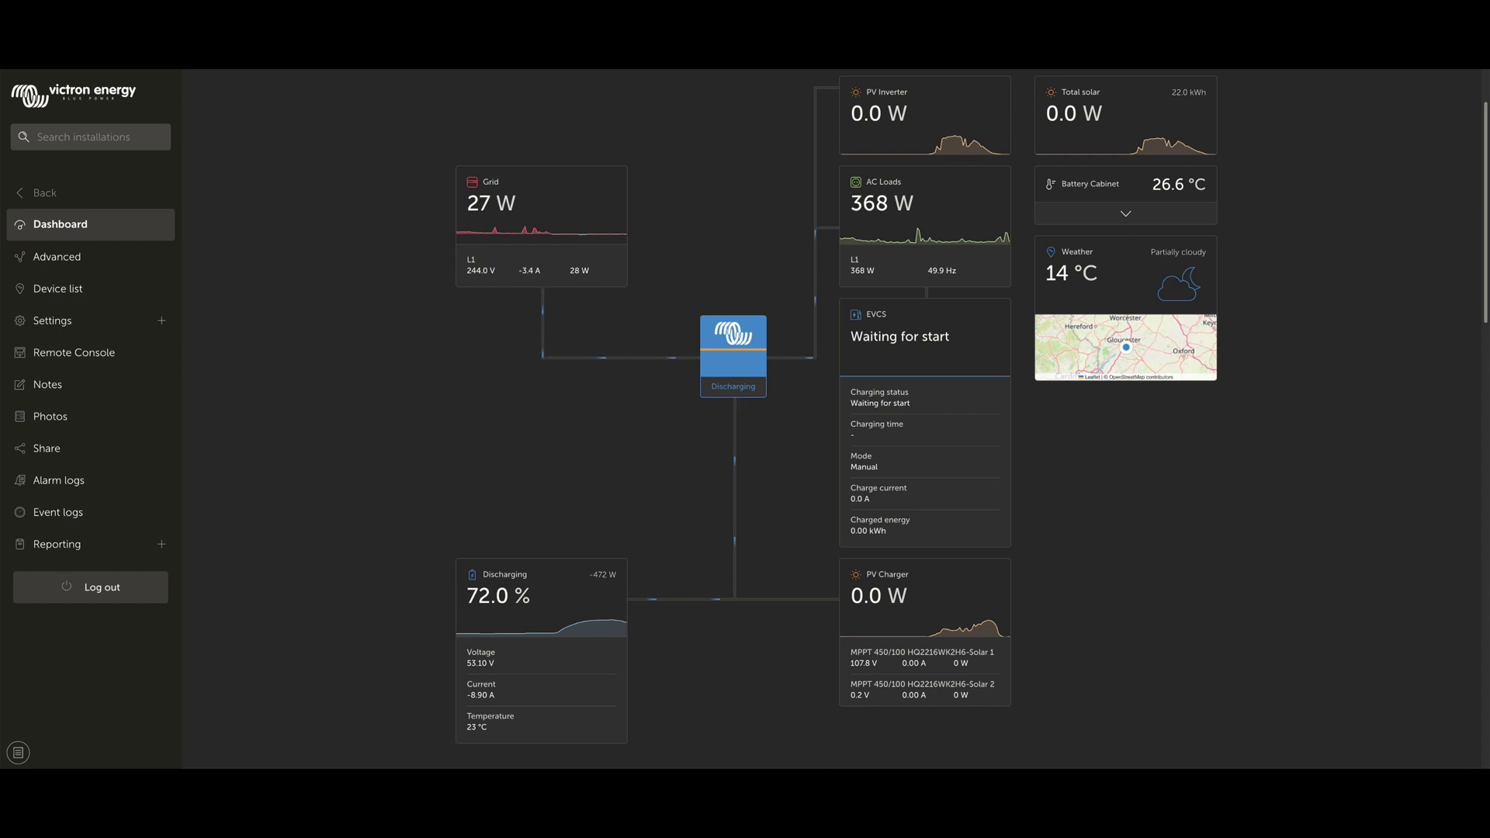
Open the Dynamic ESS page for Energy Monkey ESS (10kVA) and turn its controls off and back on.
click(102, 332)
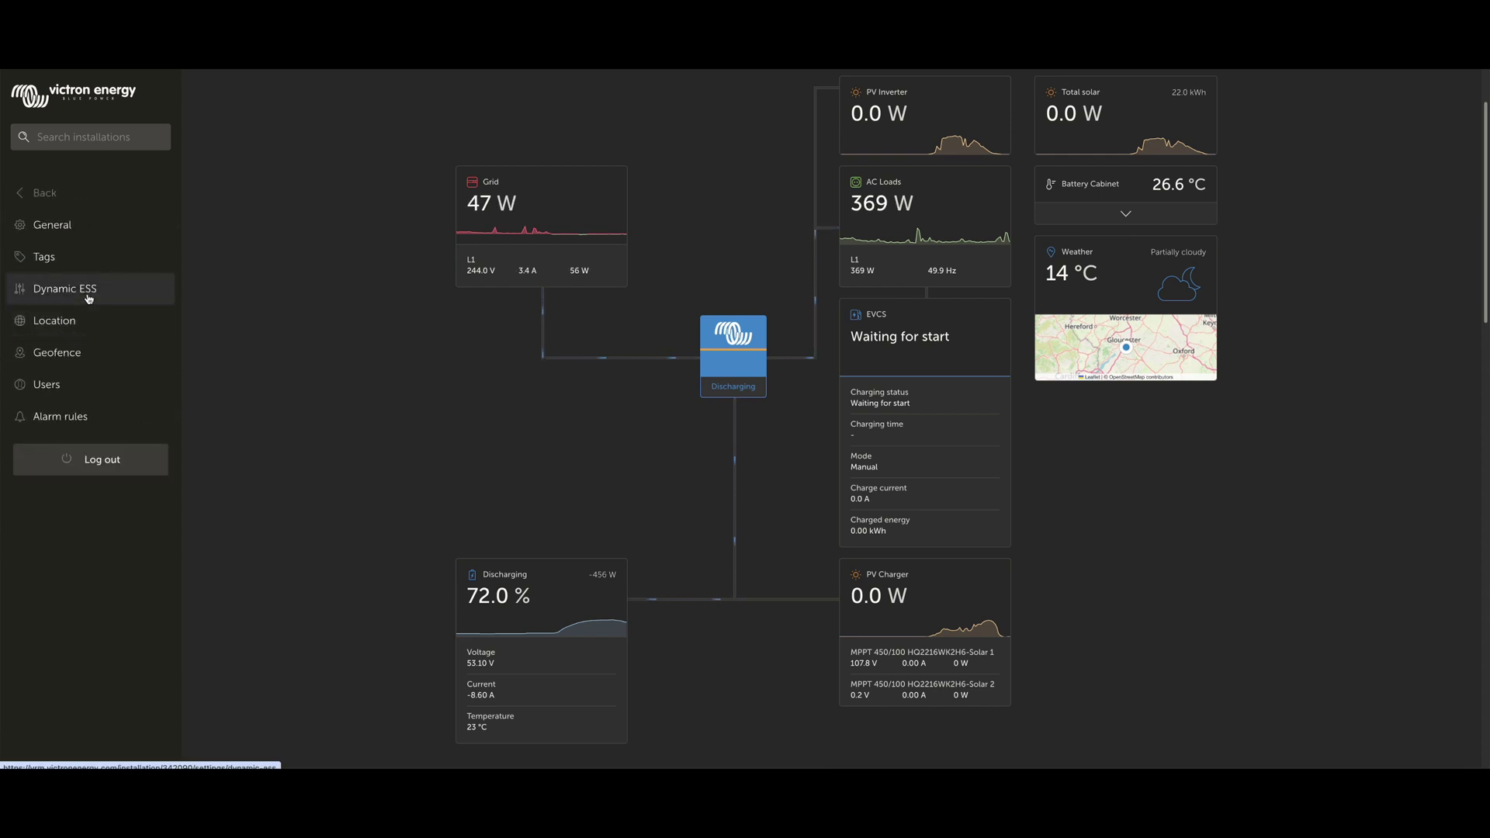
click(88, 298)
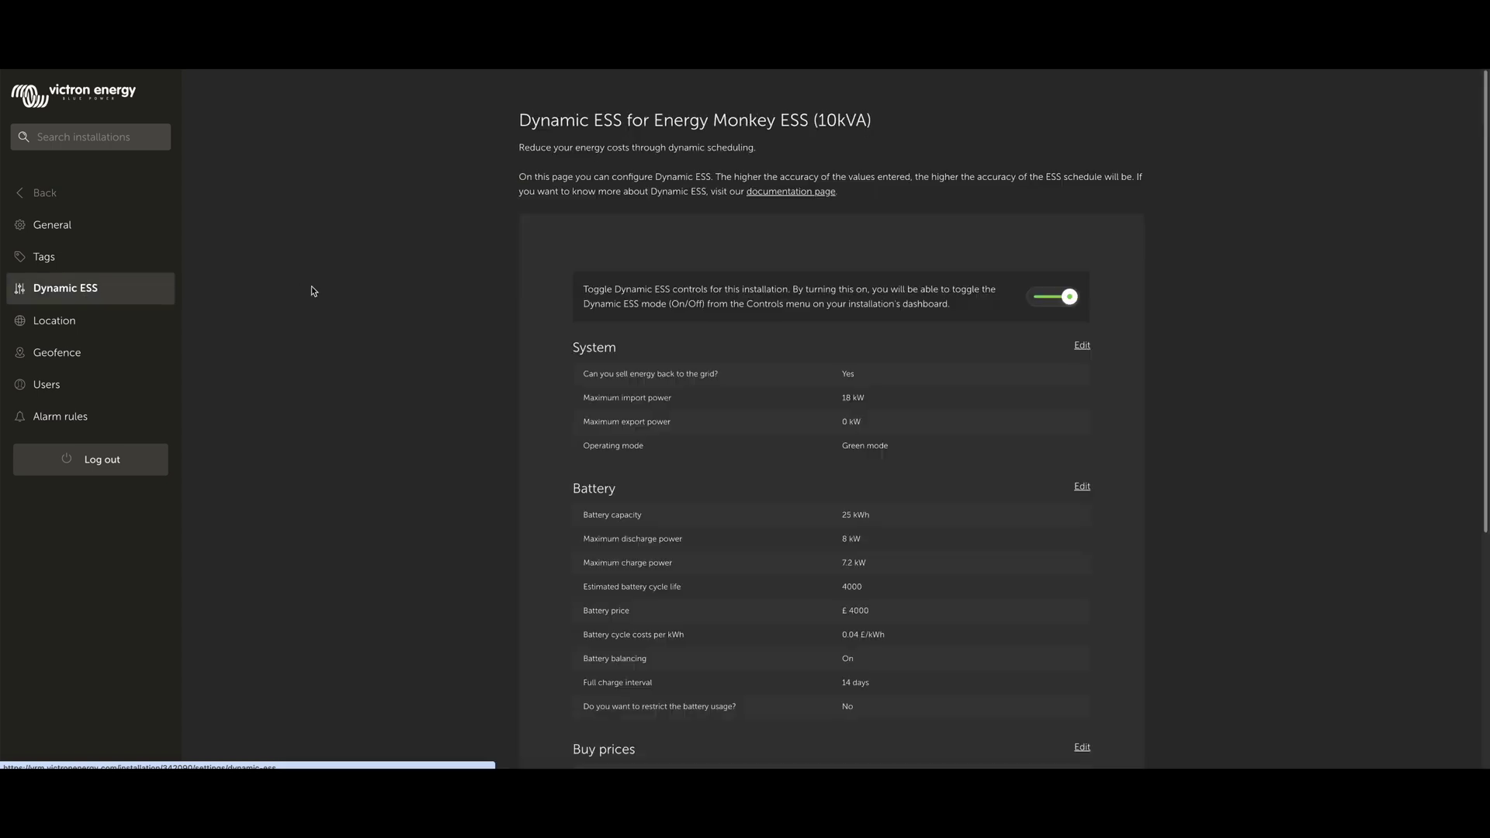
click(1044, 301)
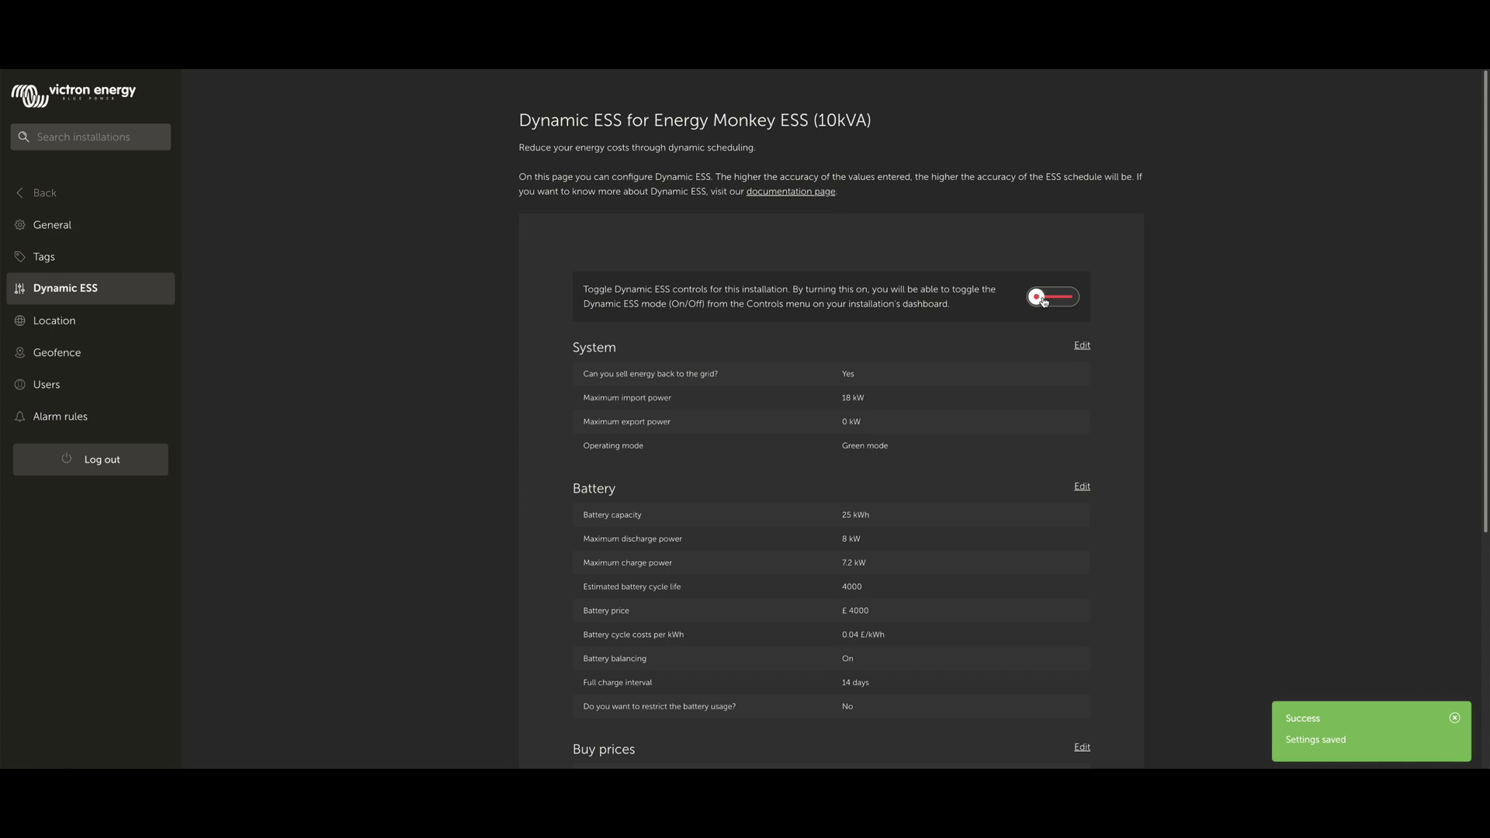
click(1044, 302)
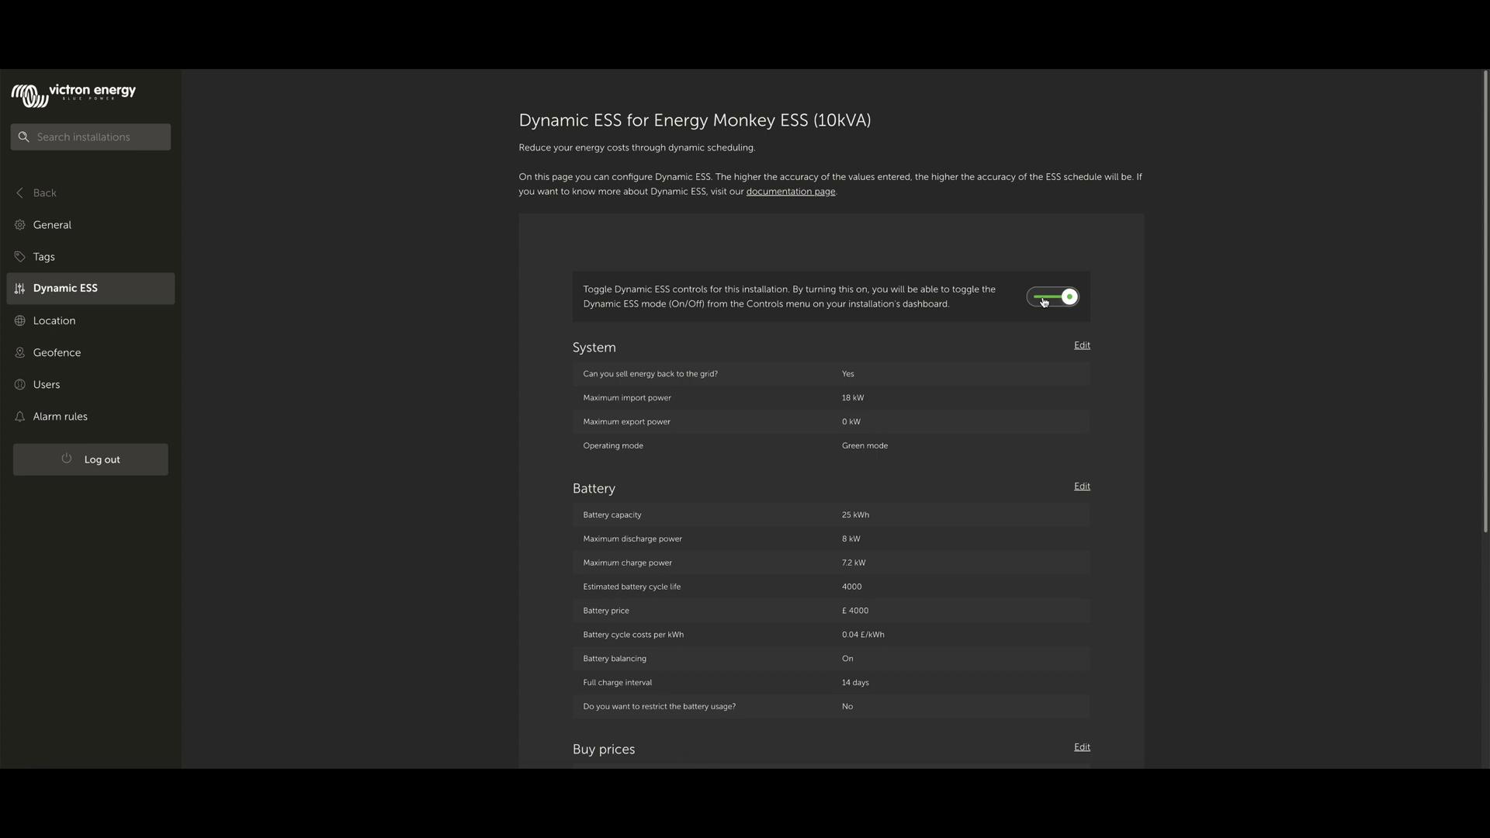
Save the System settings with no grid selling, 18 kW maximum import and Green mode.
click(1082, 346)
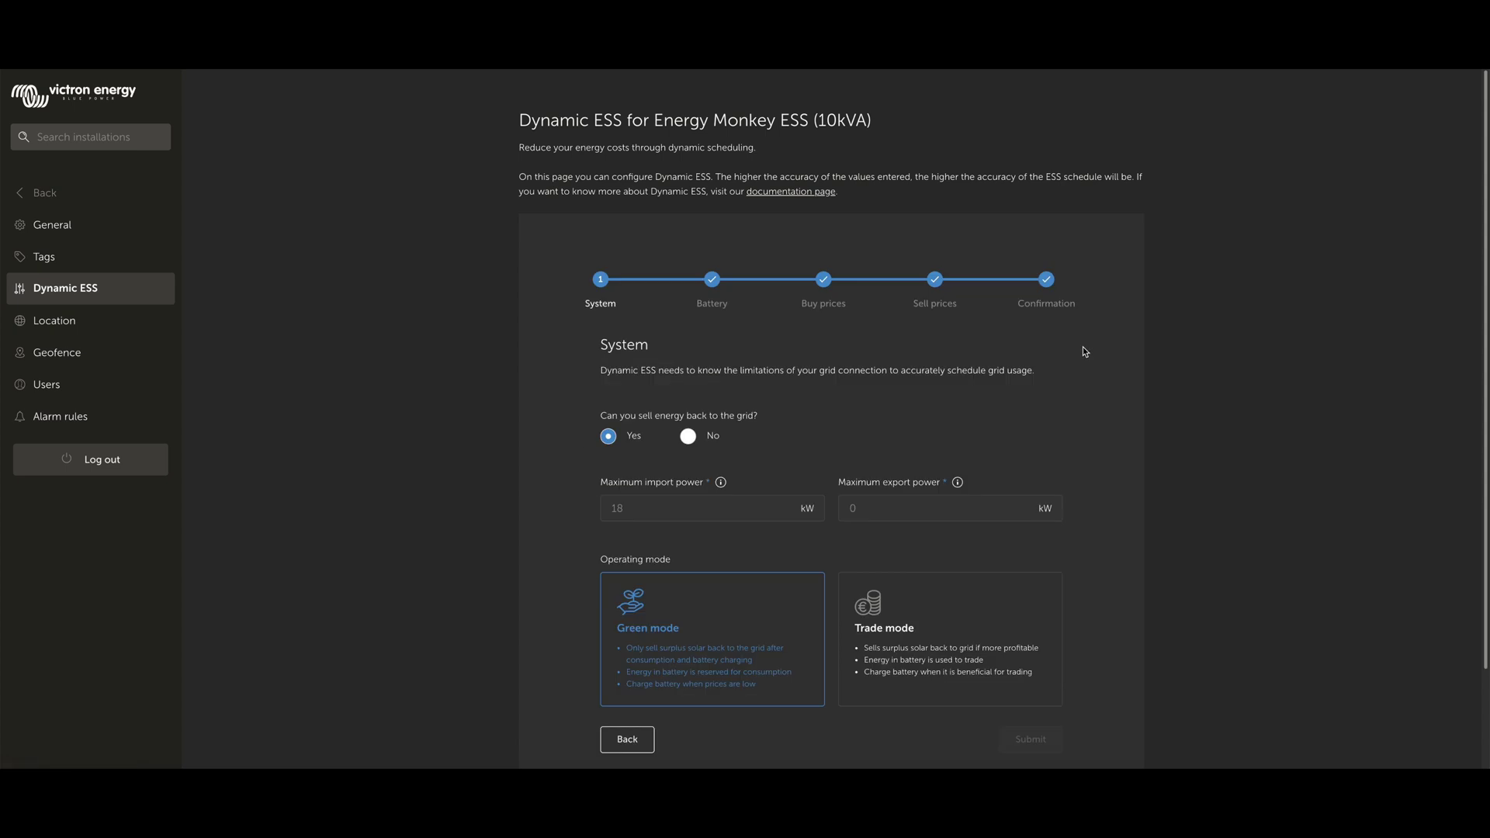
scroll(1083, 346, down, 3)
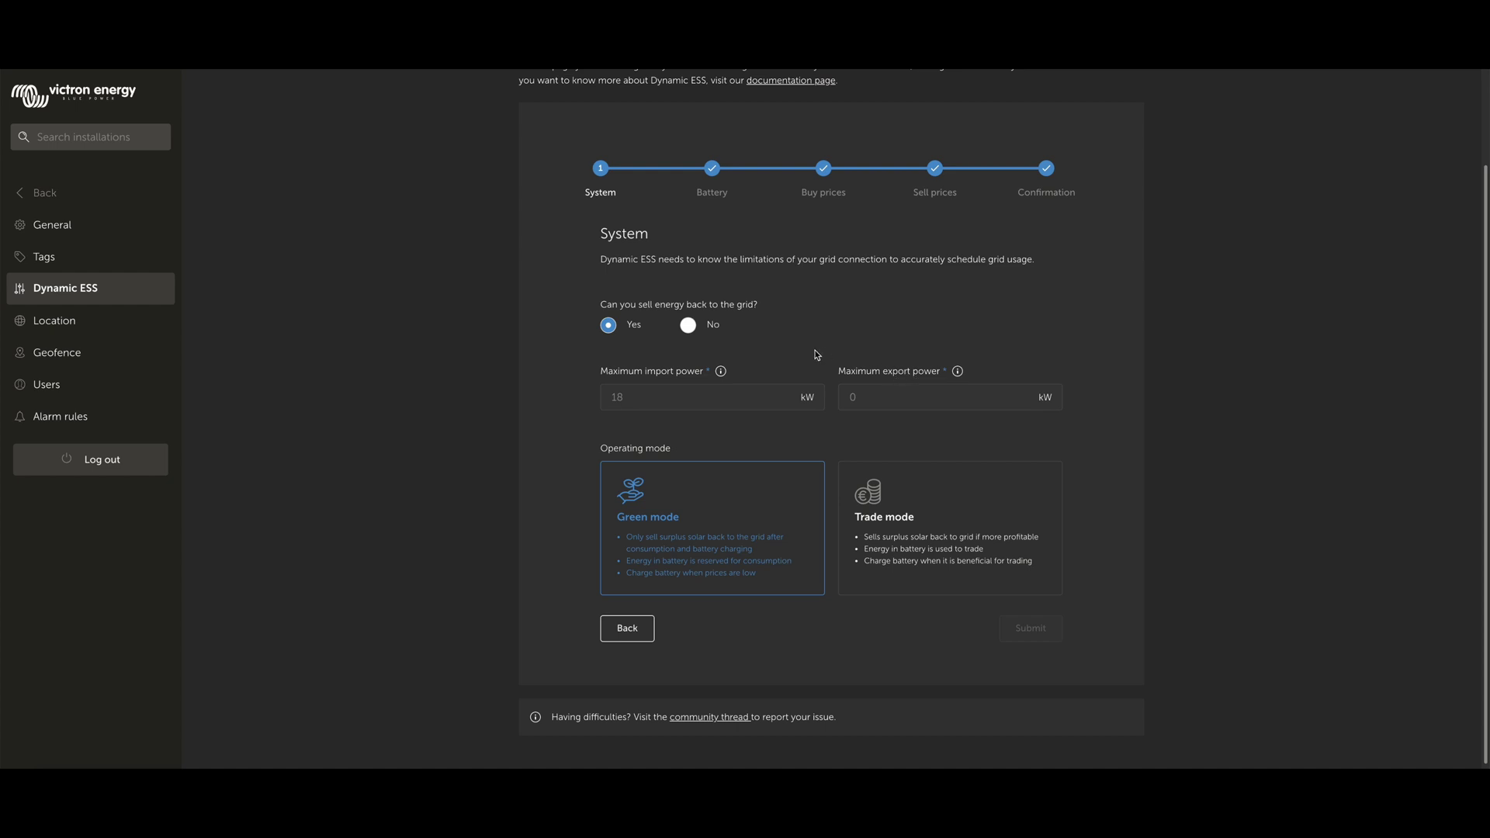
click(689, 325)
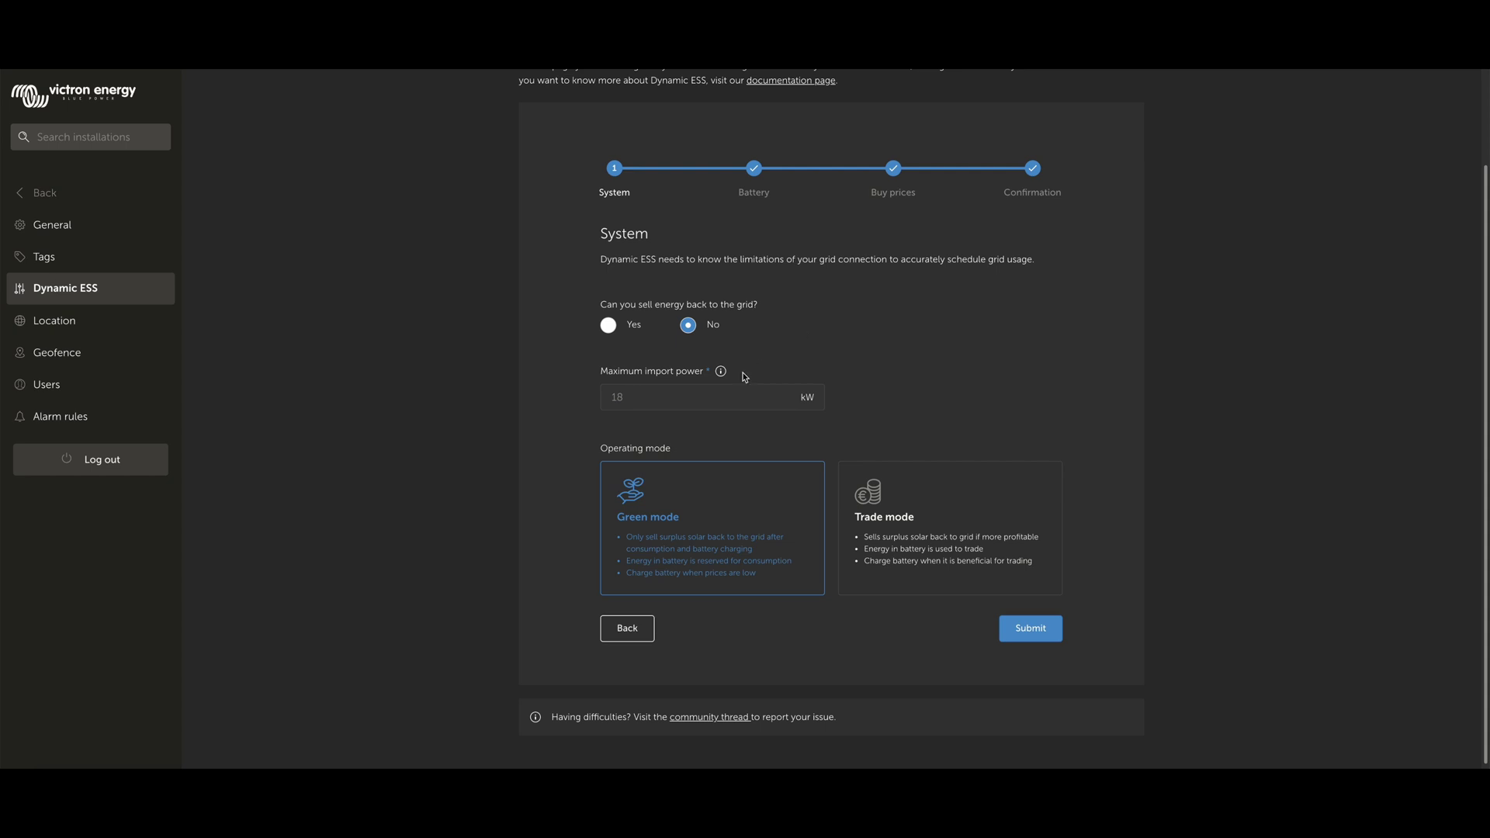
mouse_move(723, 377)
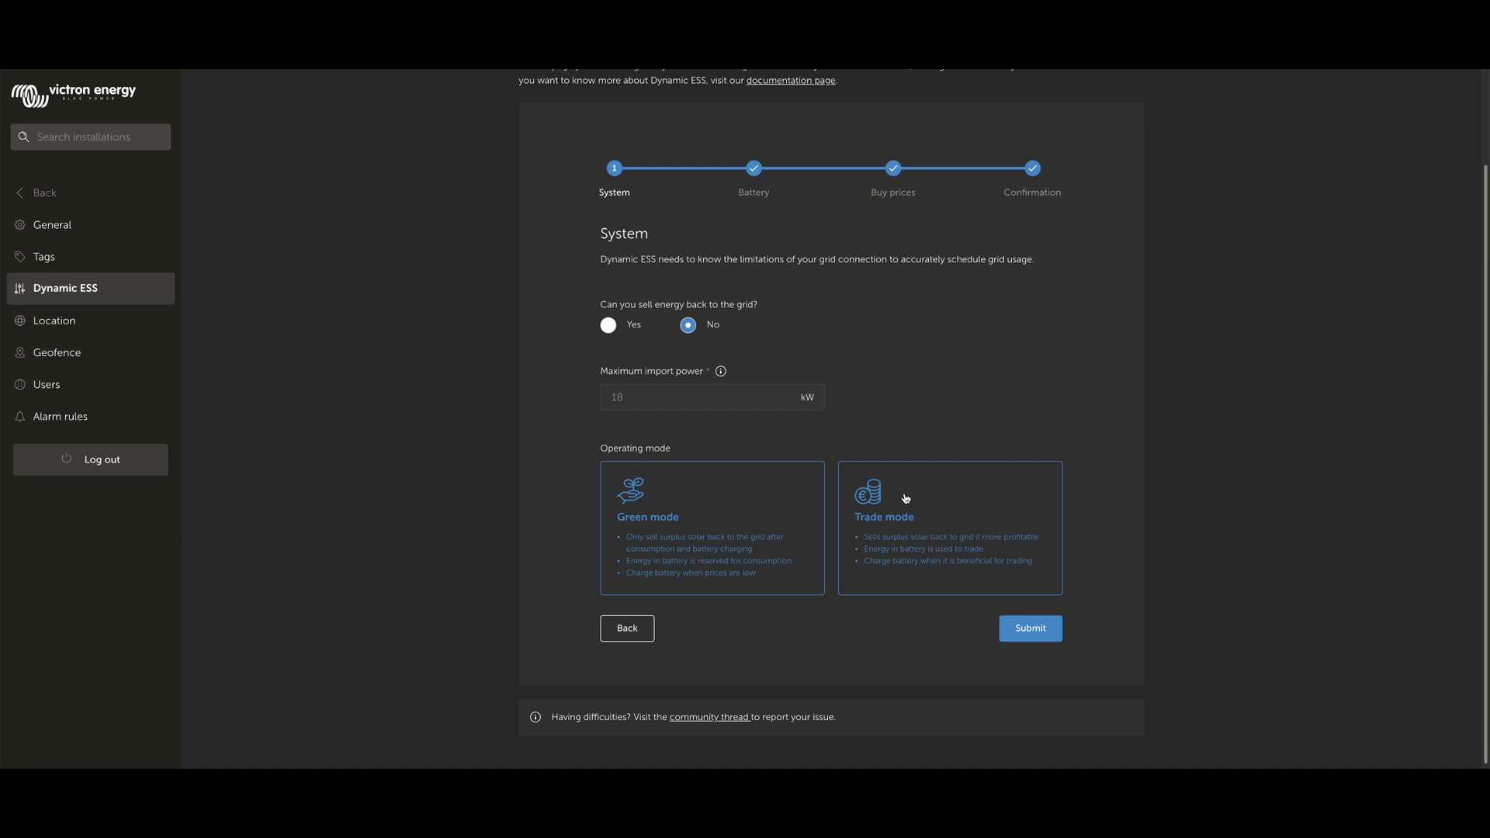
click(1045, 636)
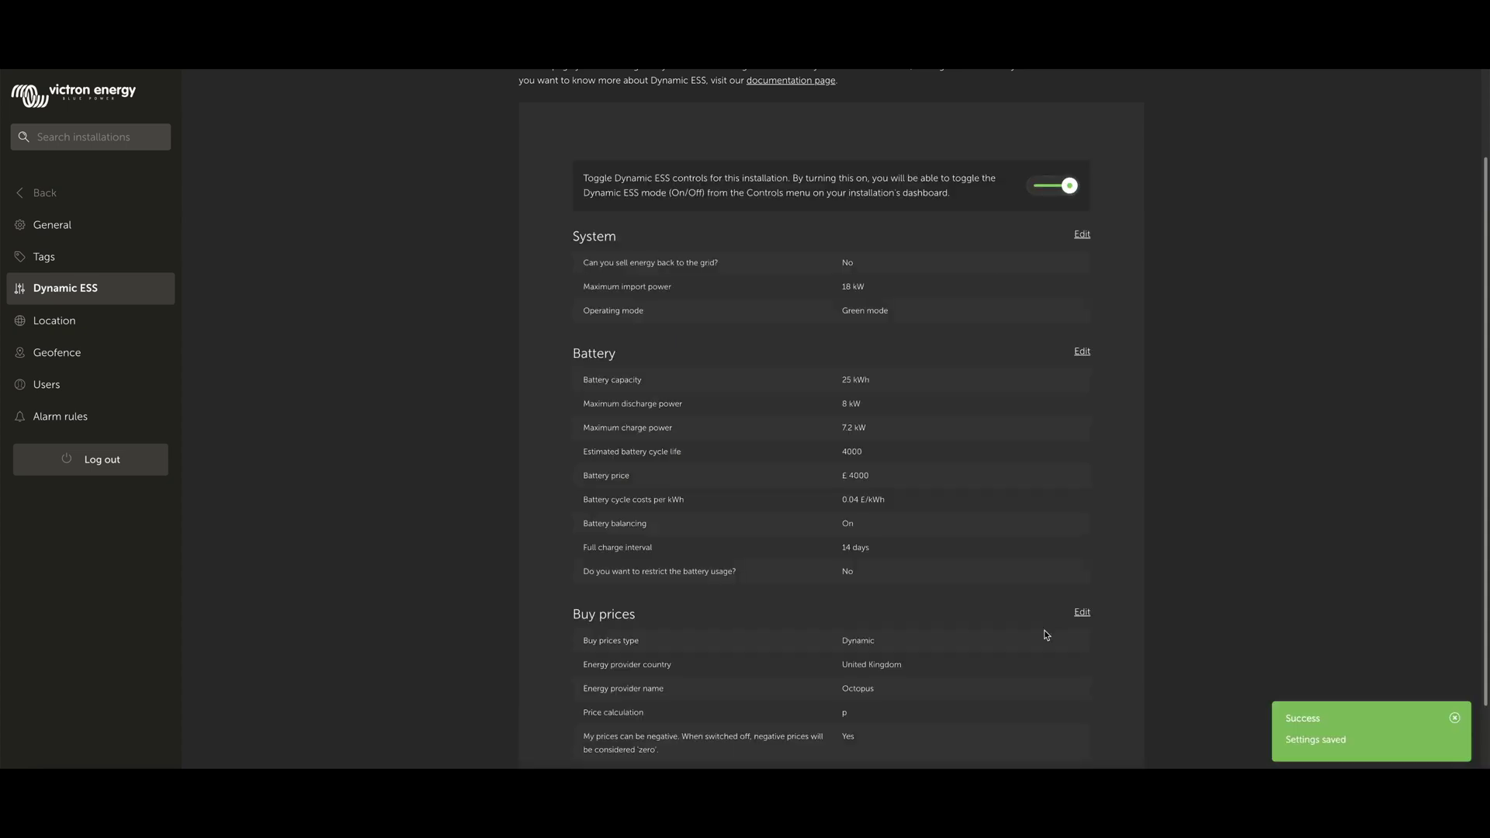
Review the Battery fields unchanged: 25 kWh capacity, £4000 price, 0.04 £/kWh cycle cost.
click(1082, 351)
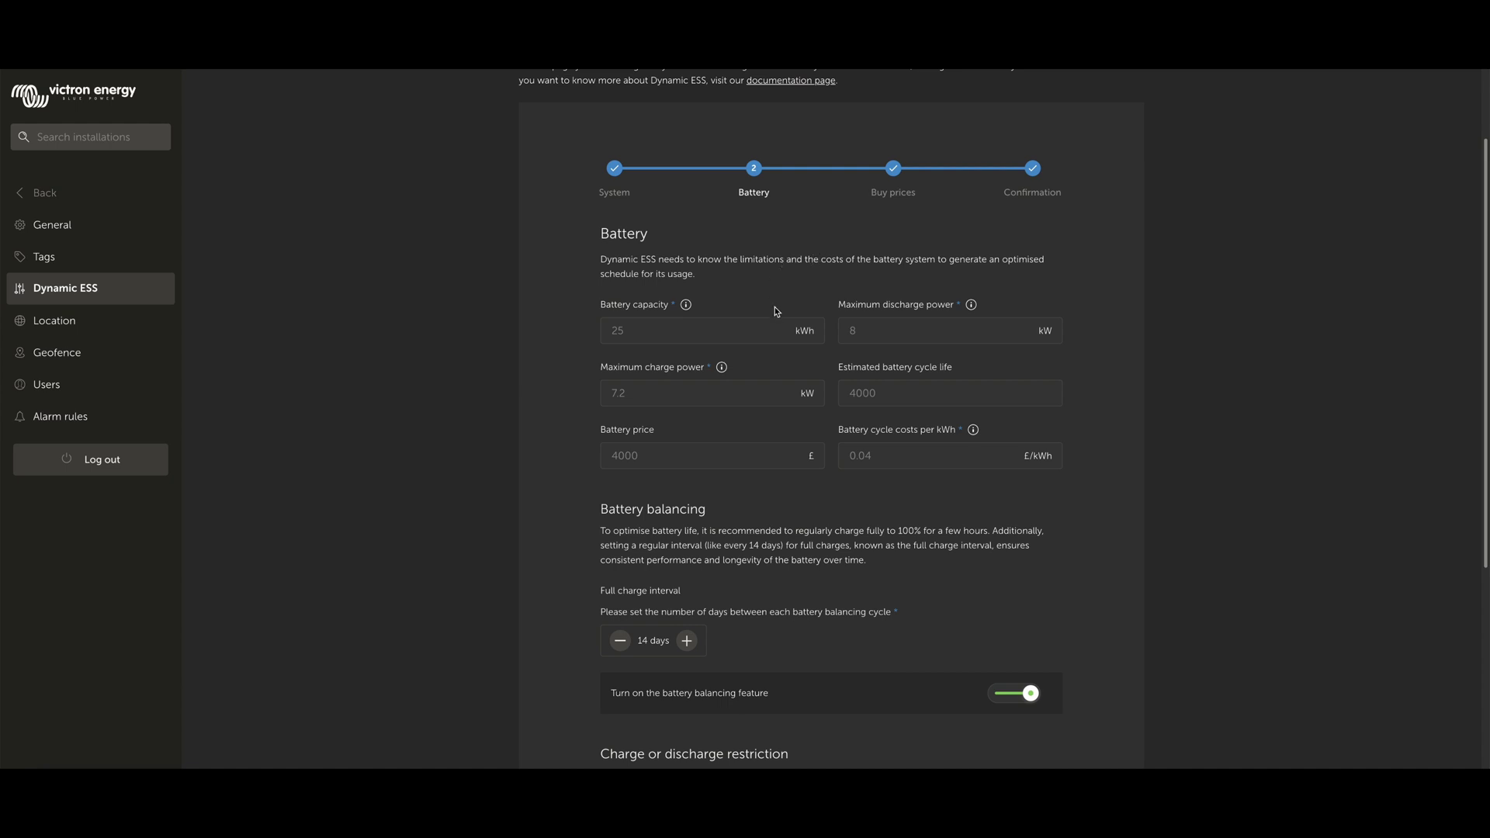
click(747, 326)
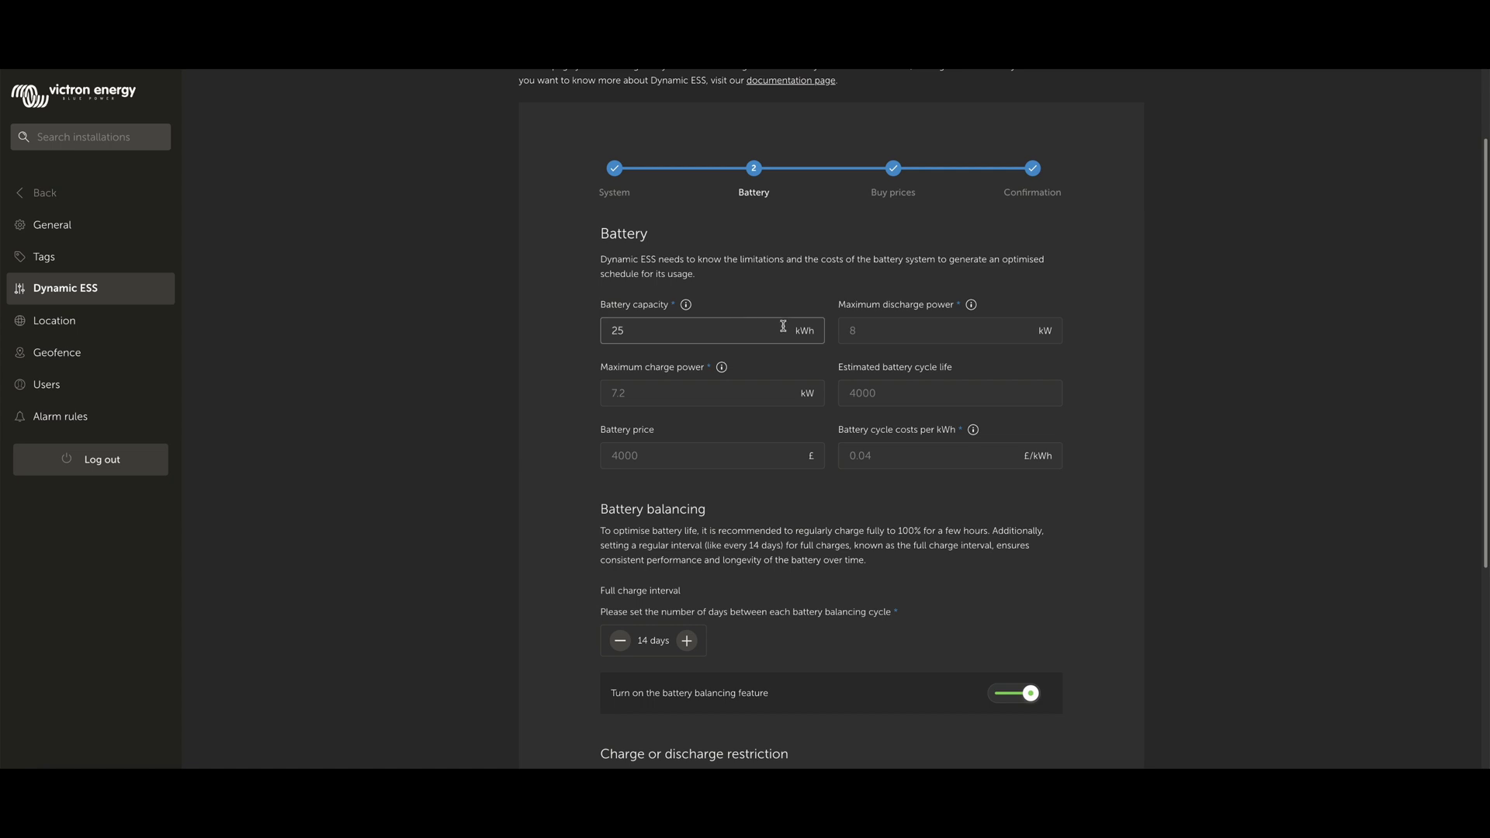
click(843, 329)
click(654, 400)
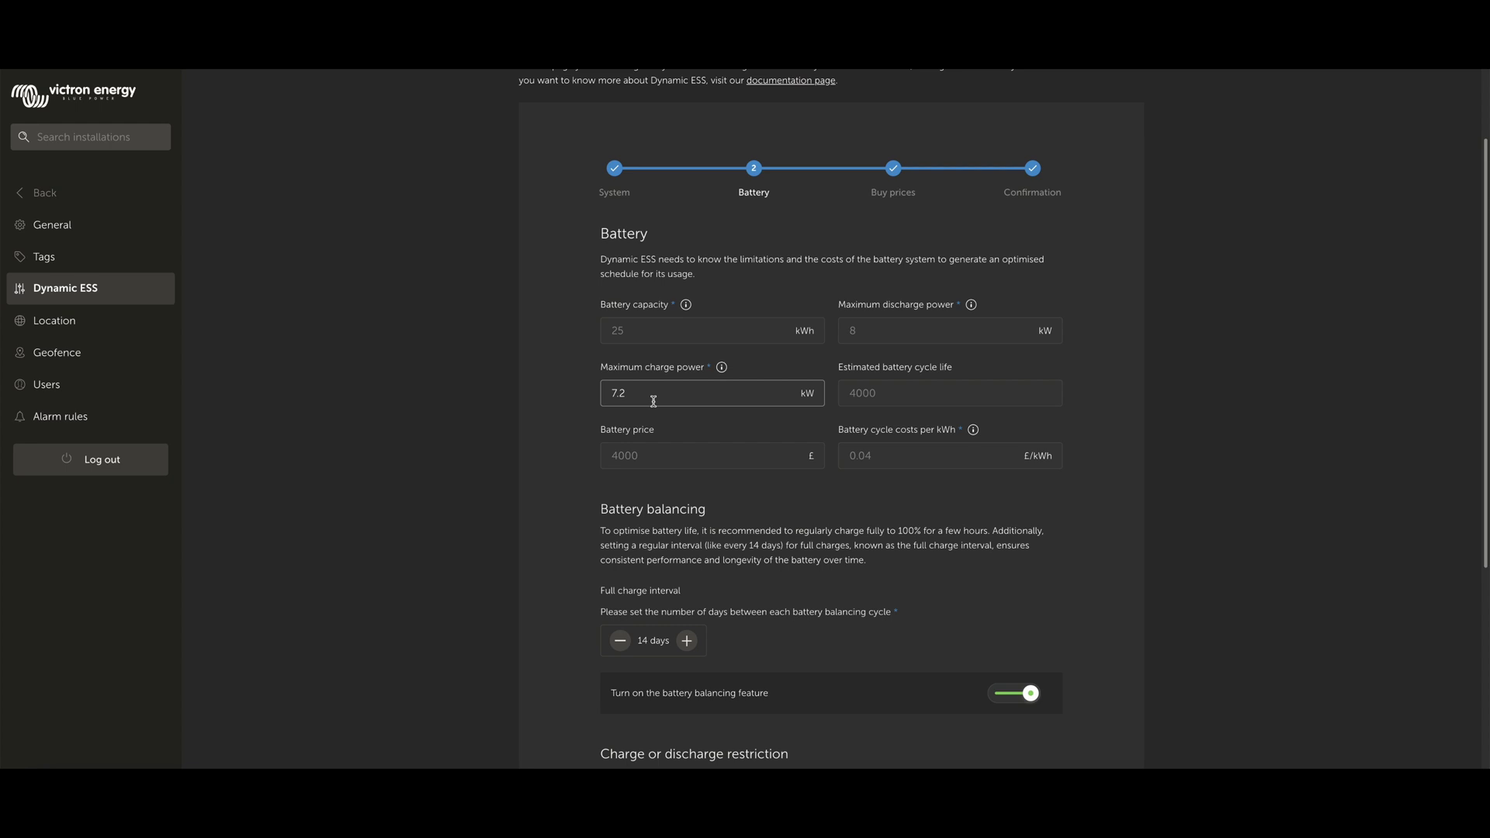
click(919, 402)
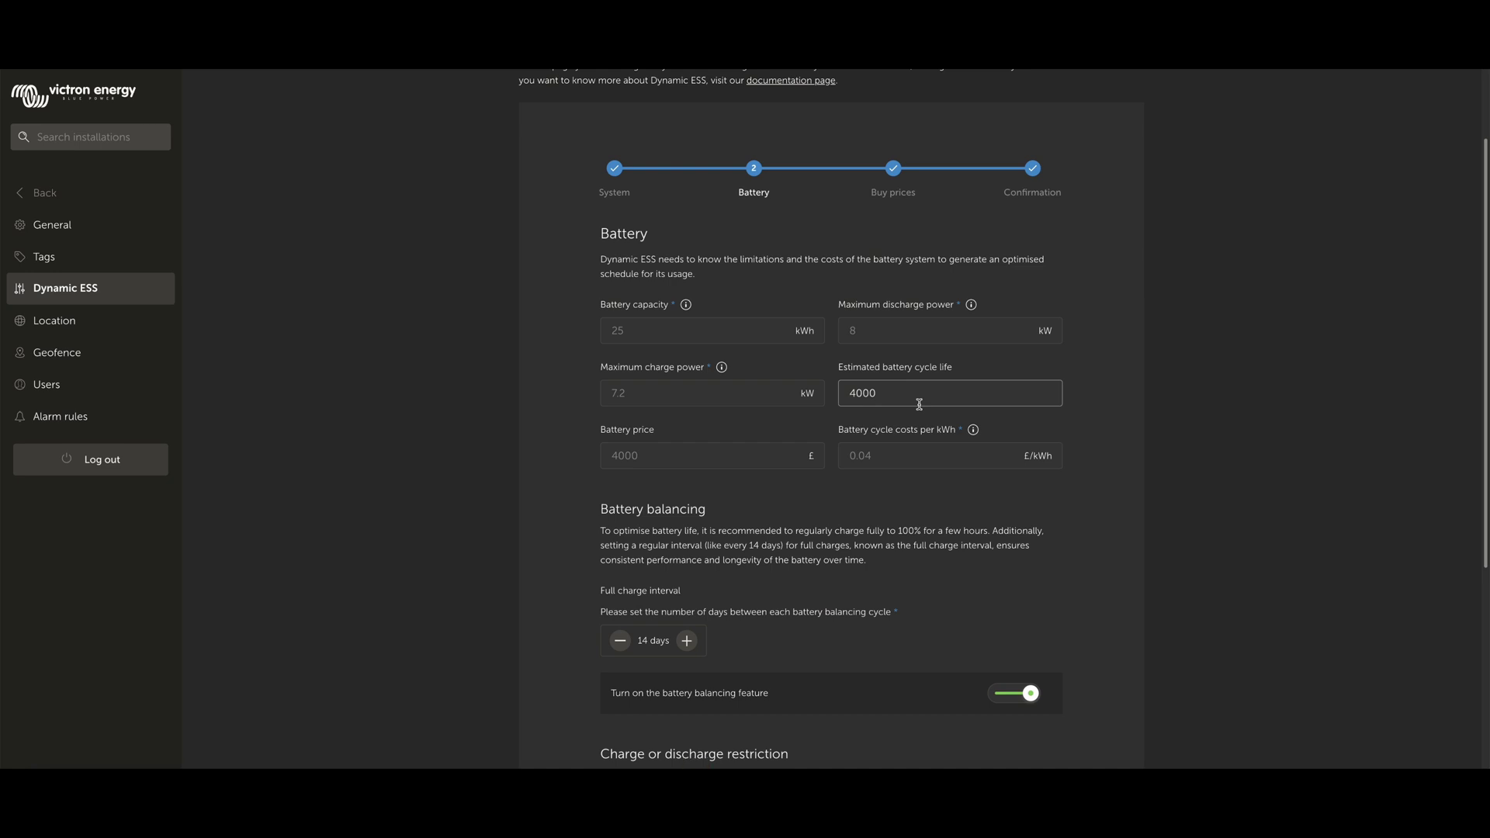
click(760, 453)
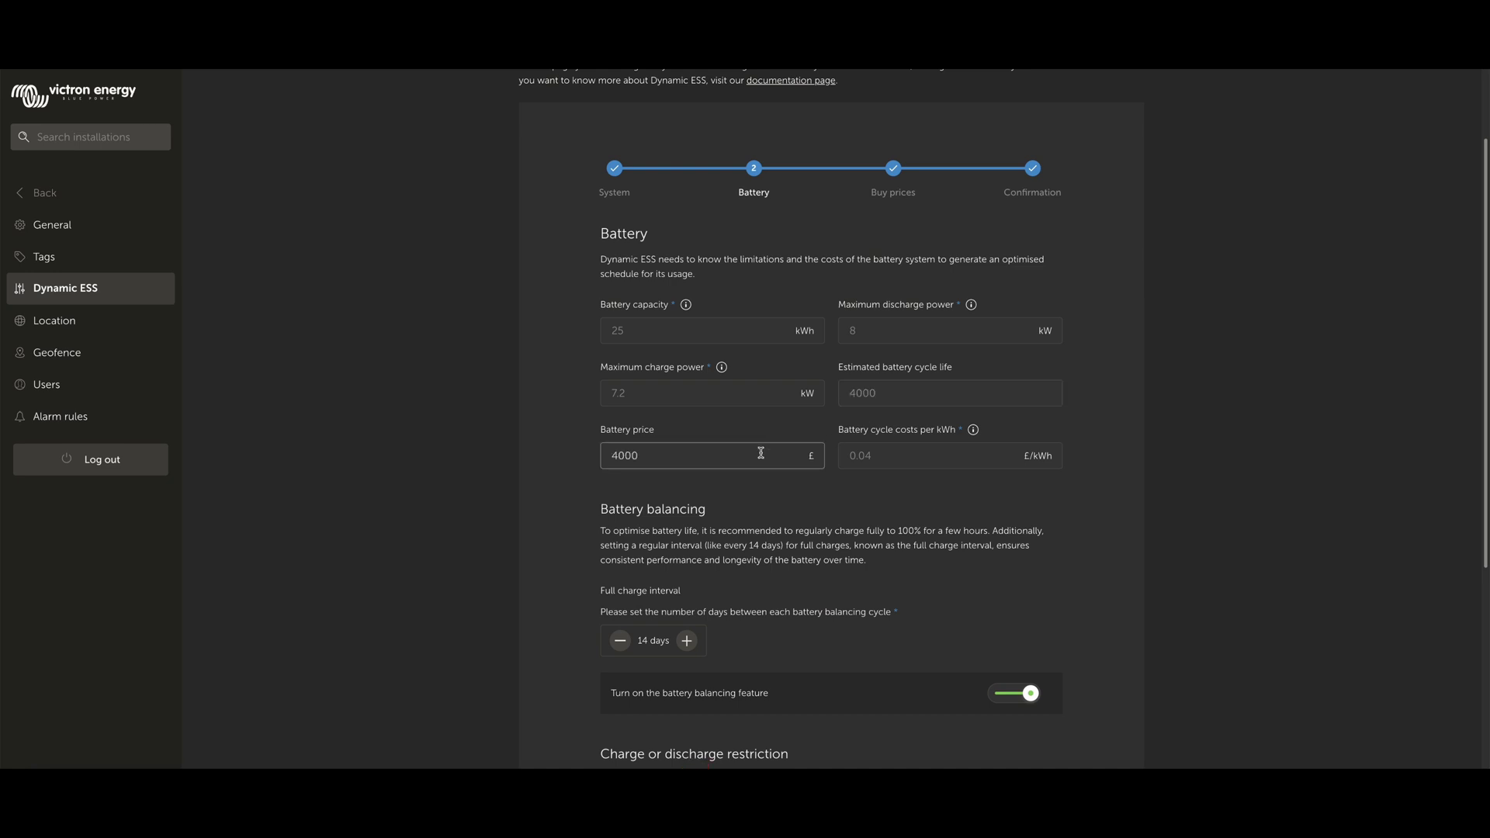
click(772, 436)
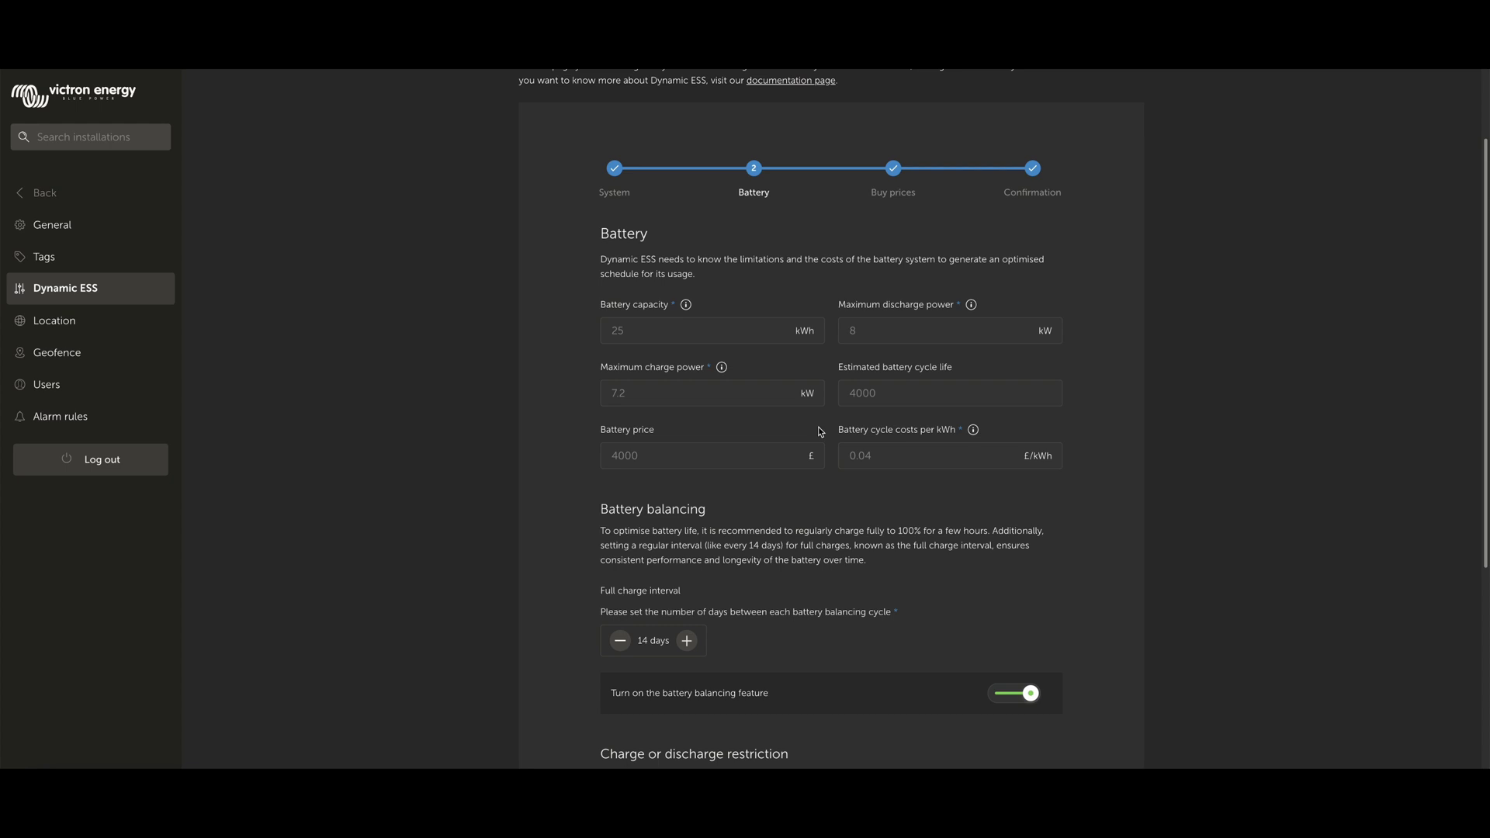
click(738, 332)
click(893, 439)
click(887, 458)
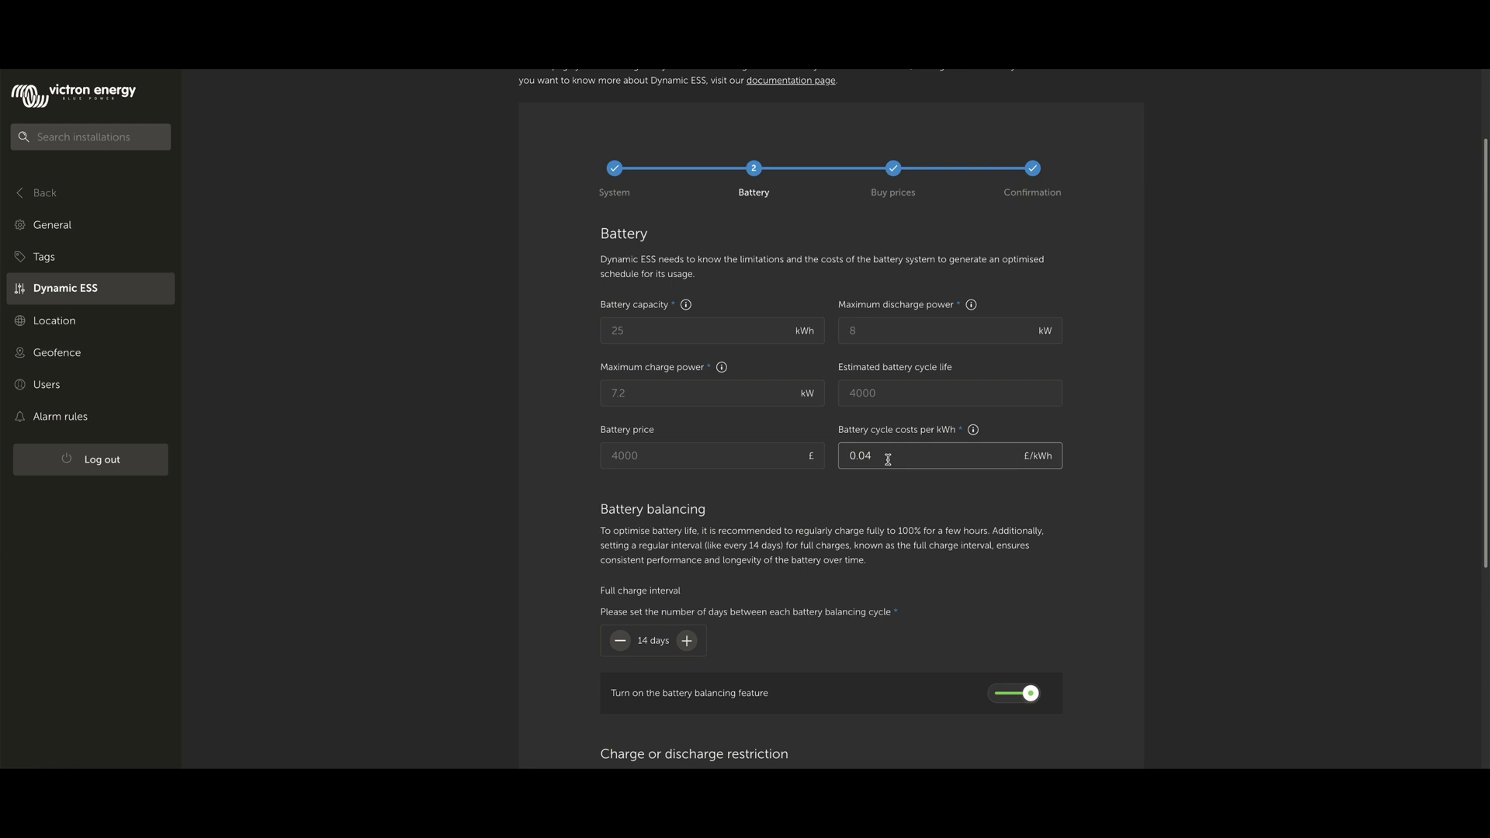
Raise the battery full charge interval to 15 days and submit the battery settings.
scroll(887, 460, down, 2)
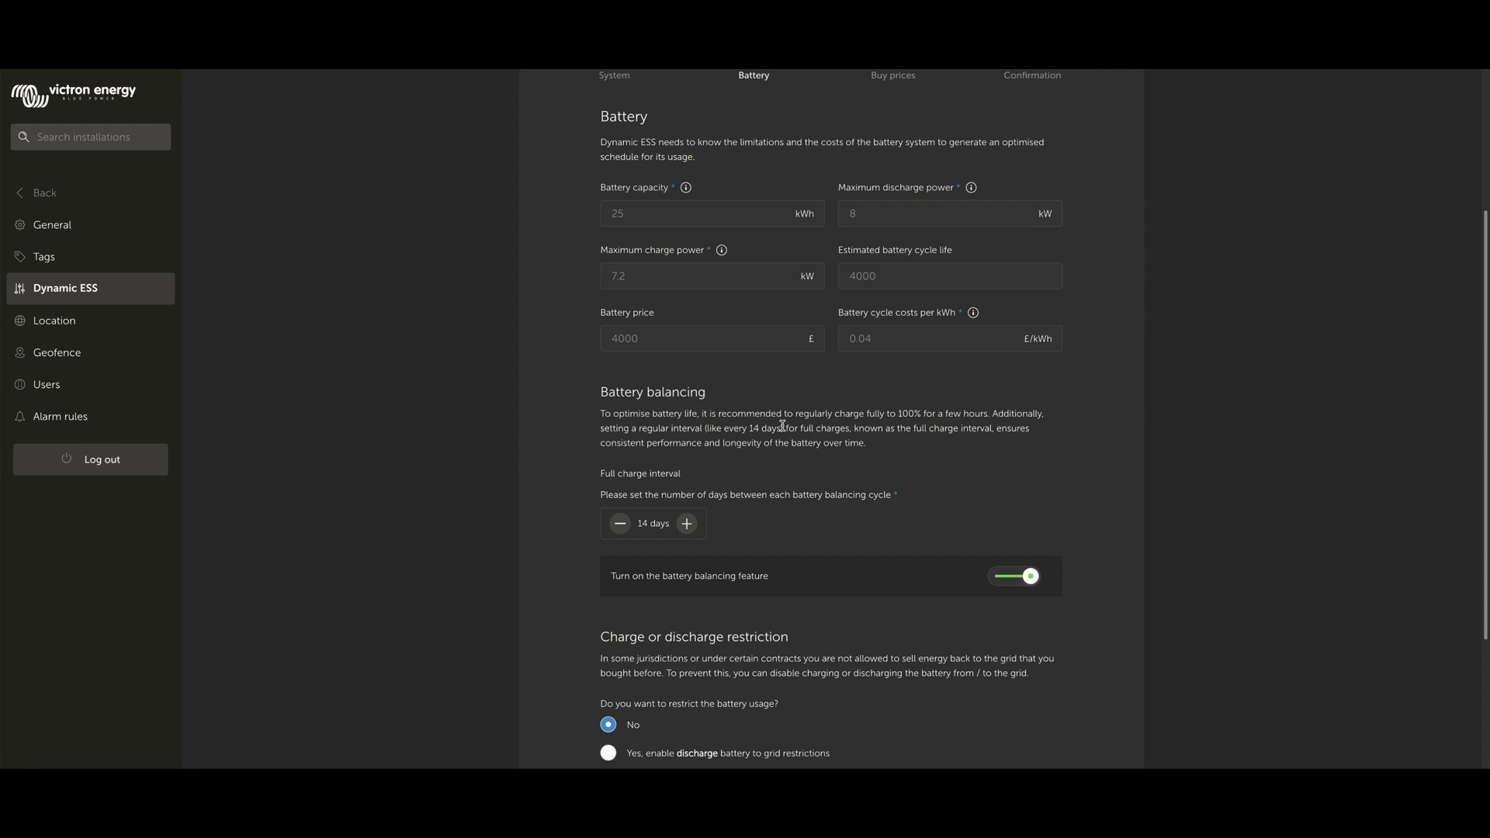
scroll(811, 442, down, 1)
scroll(844, 472, down, 1)
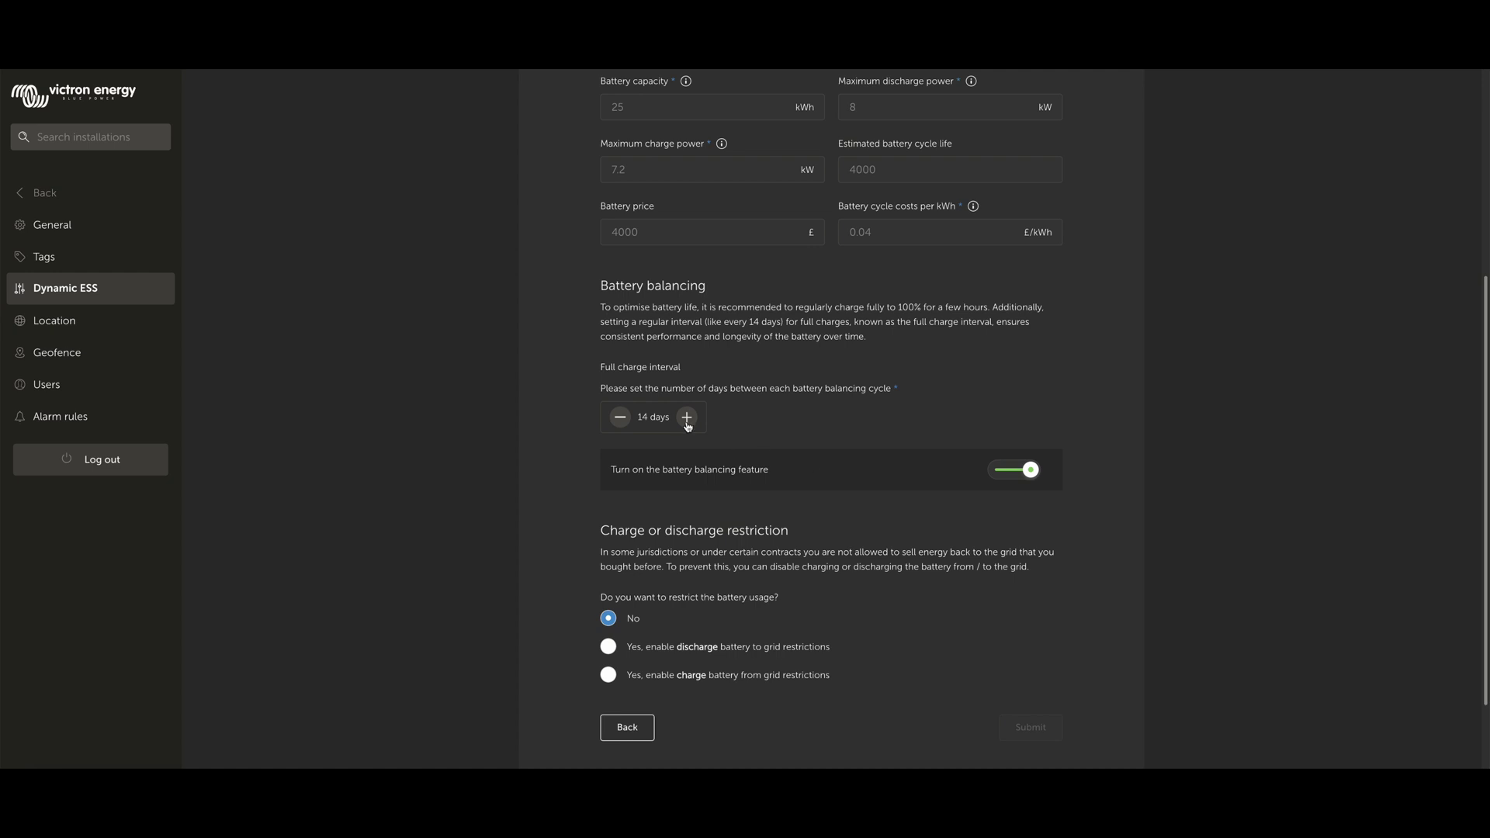
click(685, 419)
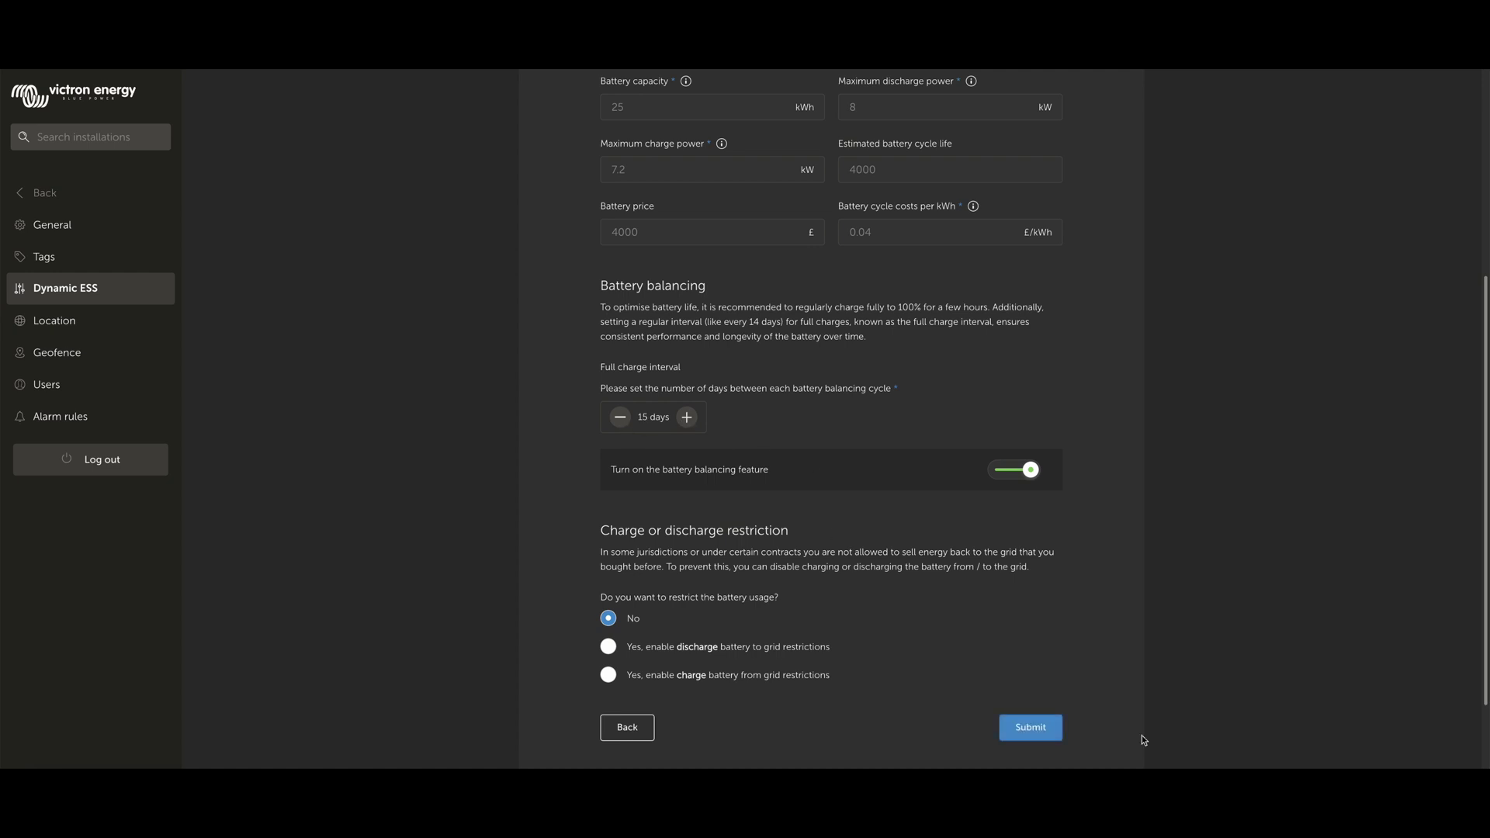
click(1030, 728)
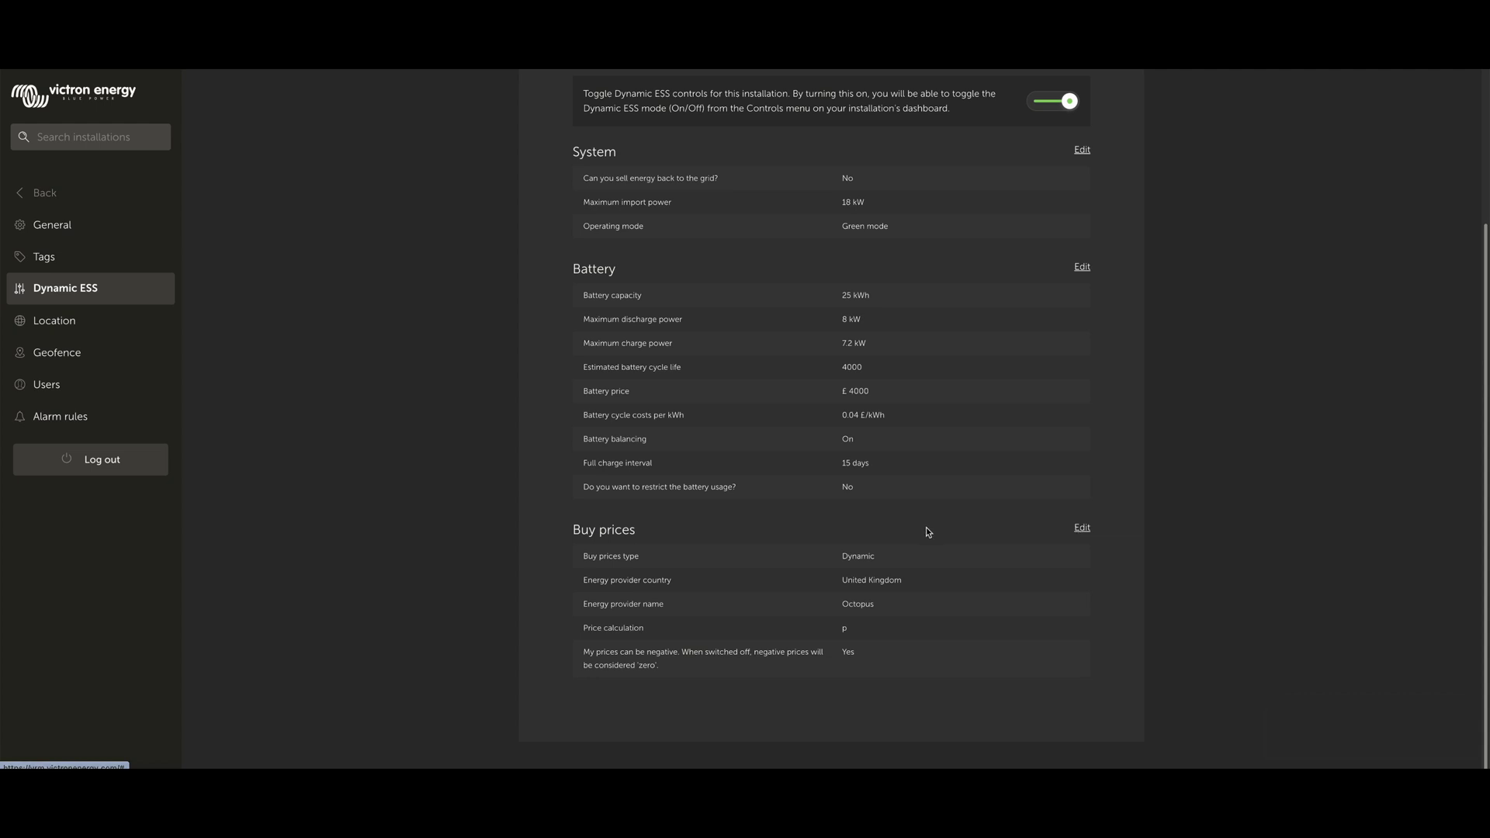
Edit Buy prices, try the fixed-price schedule options, then switch back to Dynamic pricing.
click(1081, 531)
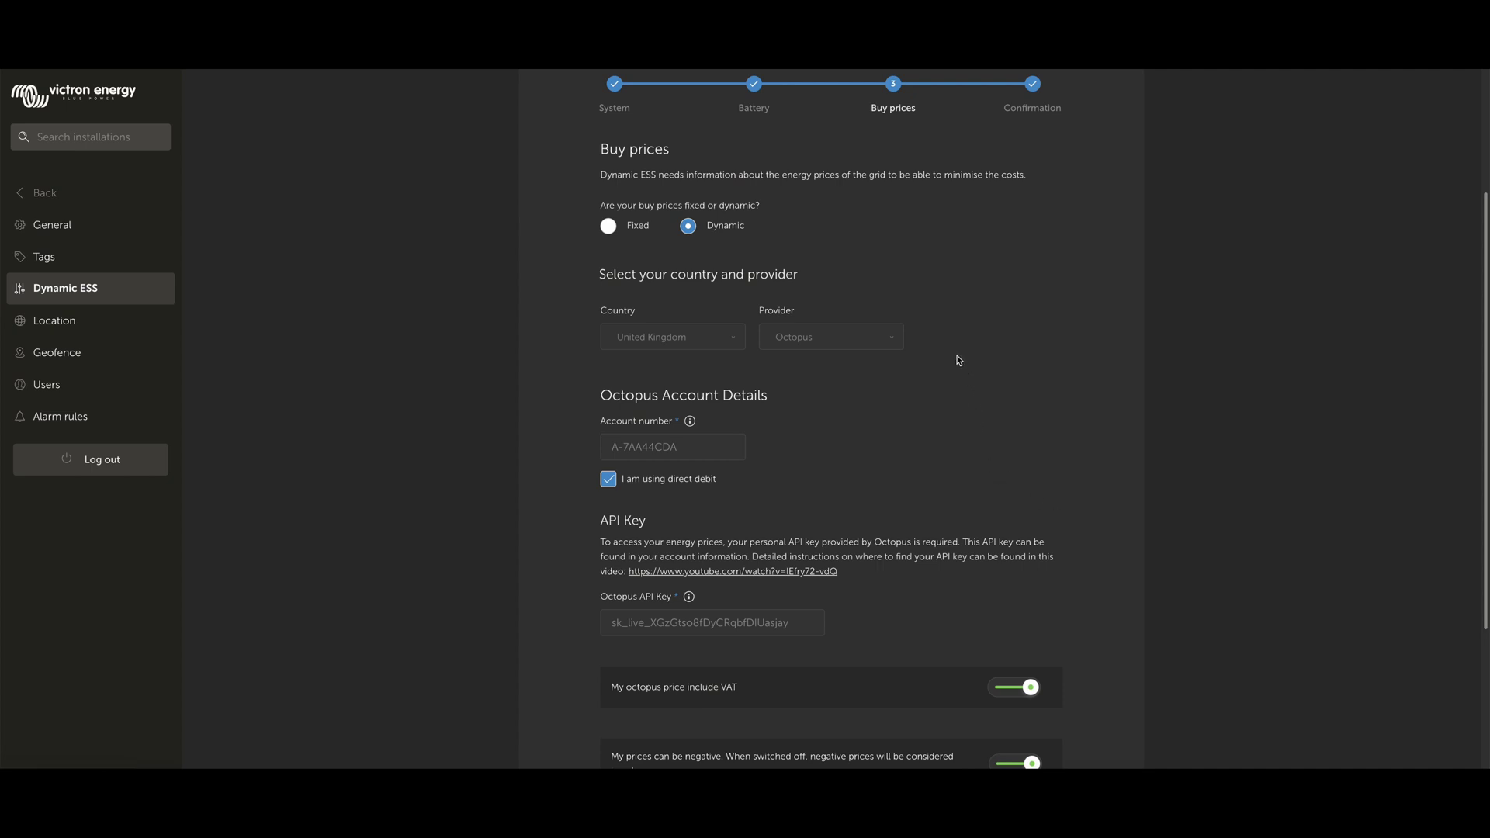
click(639, 231)
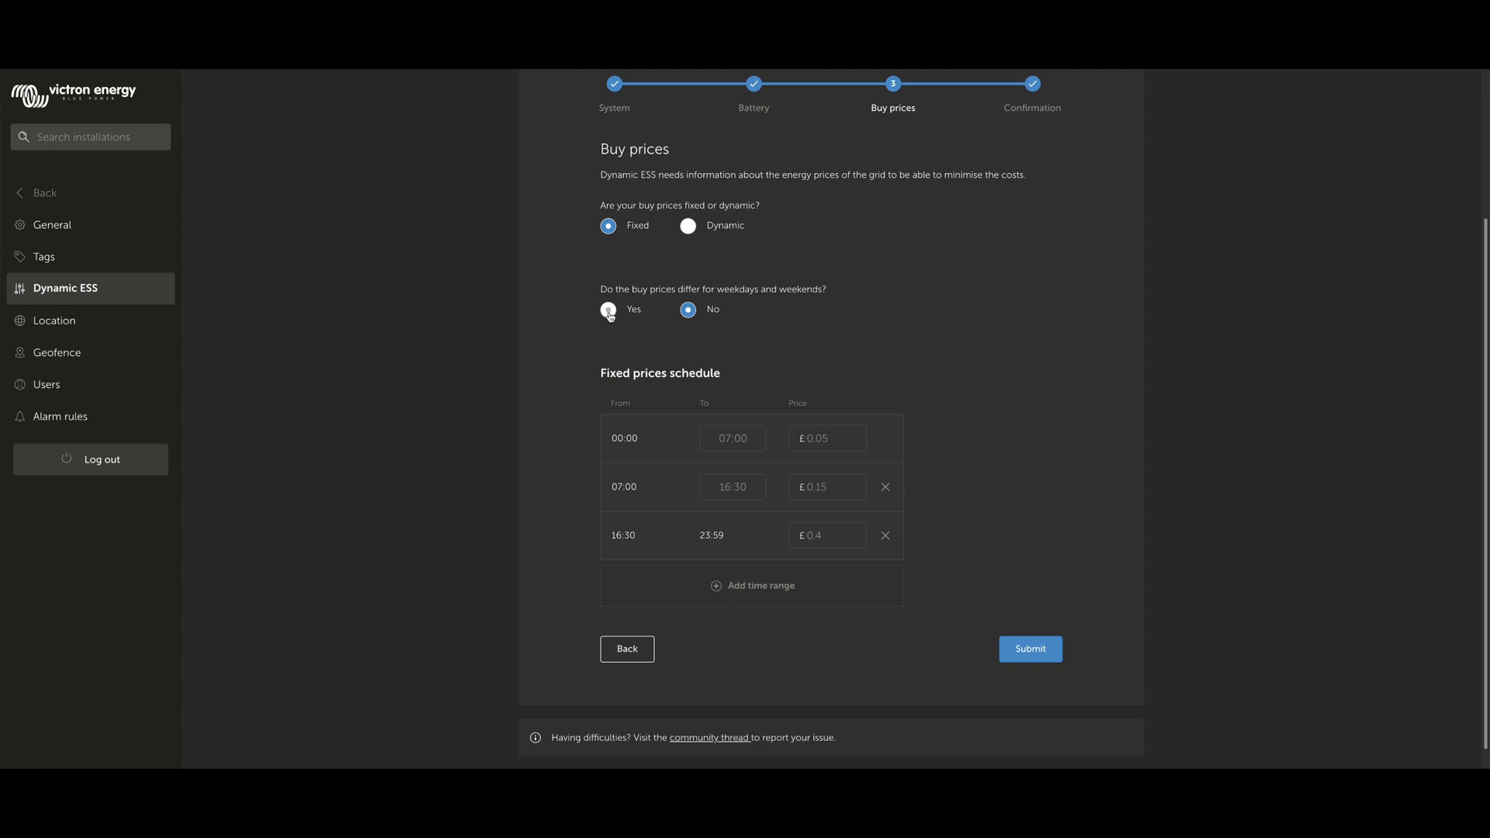
click(608, 310)
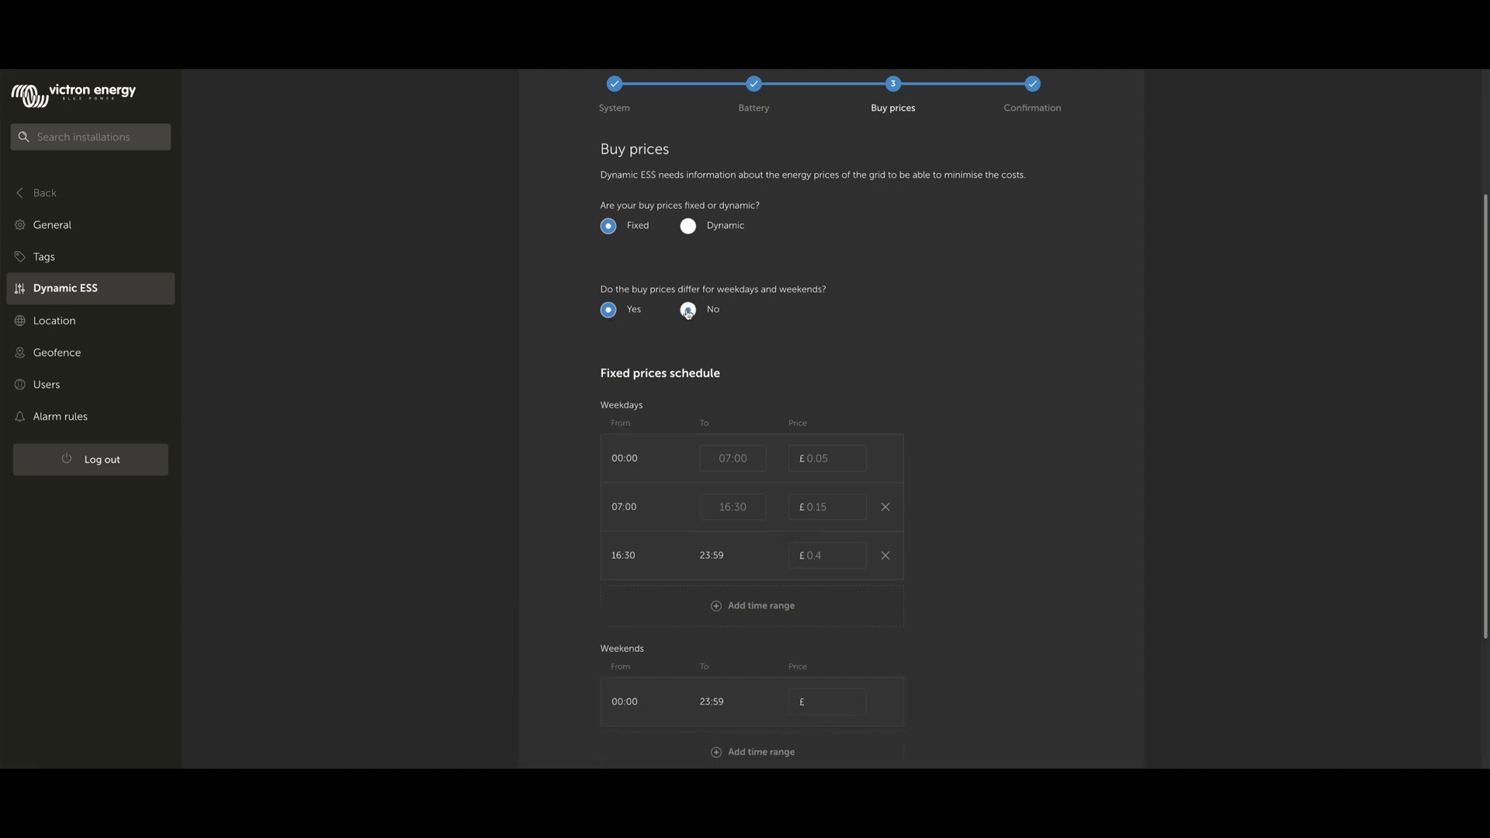
click(687, 311)
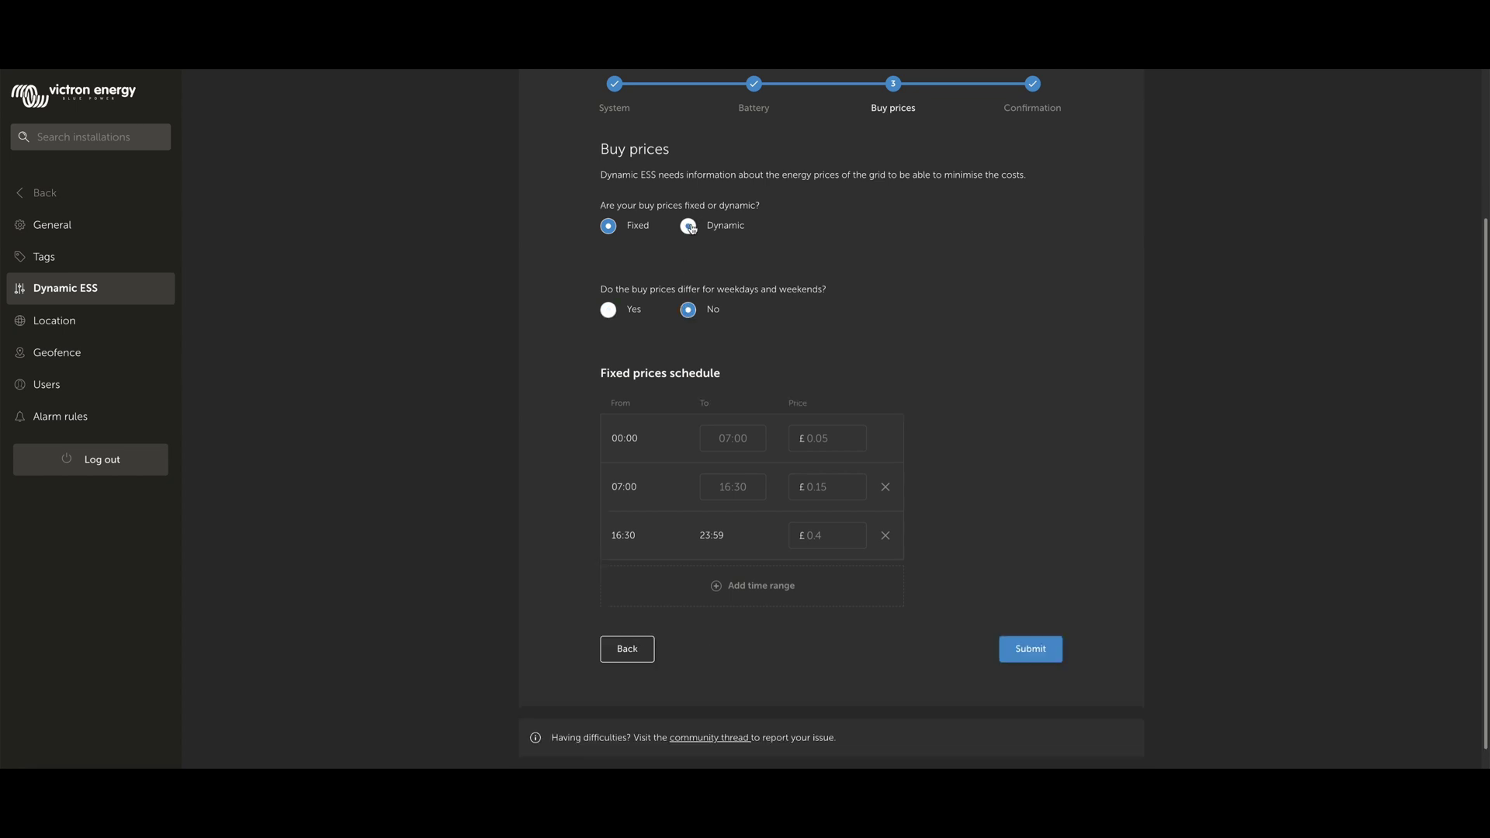
click(688, 227)
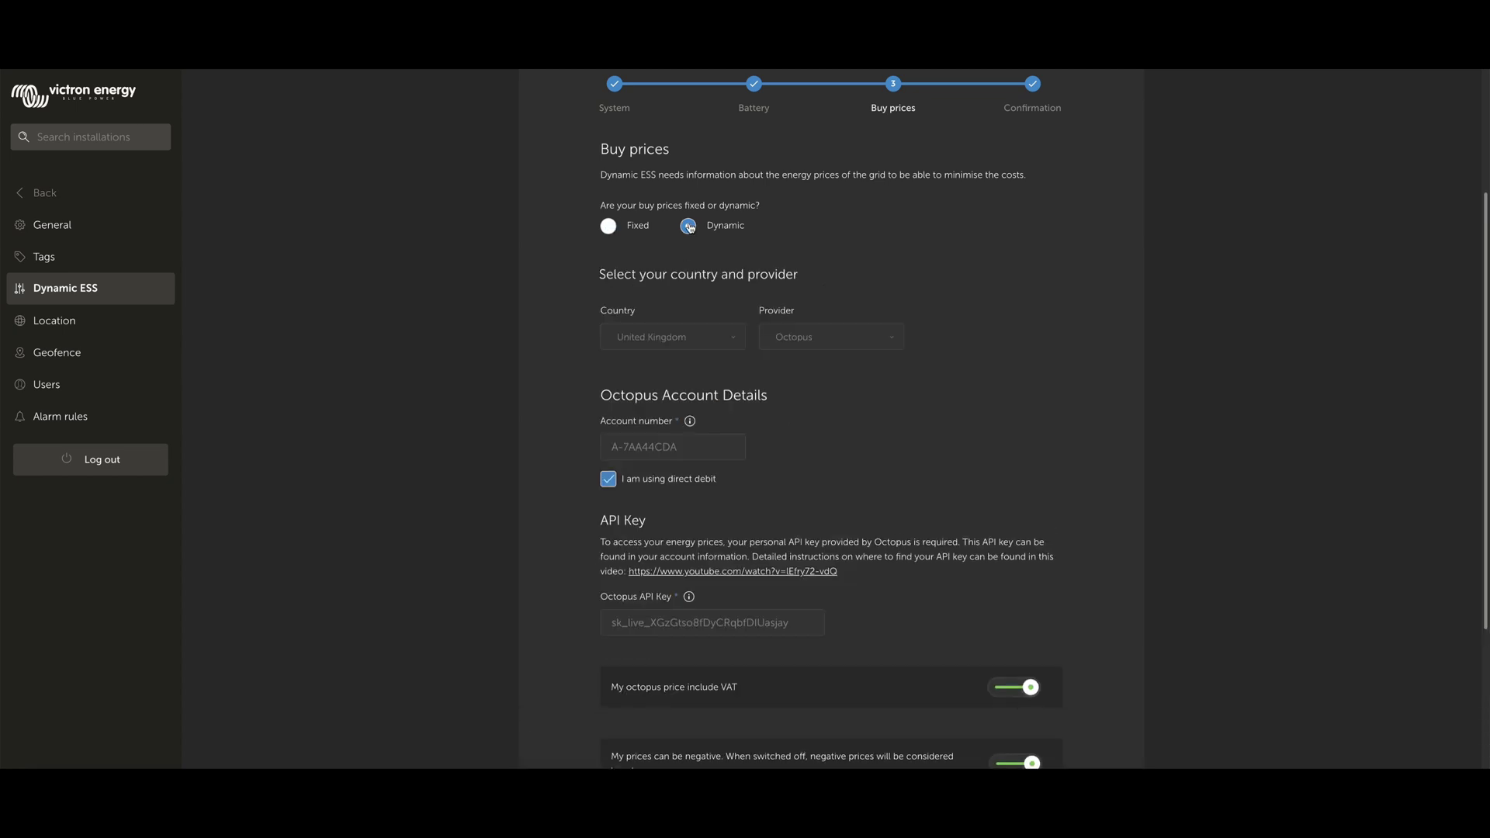
Keep United Kingdom and Octopus as country and provider, and go to the account number entry.
click(721, 336)
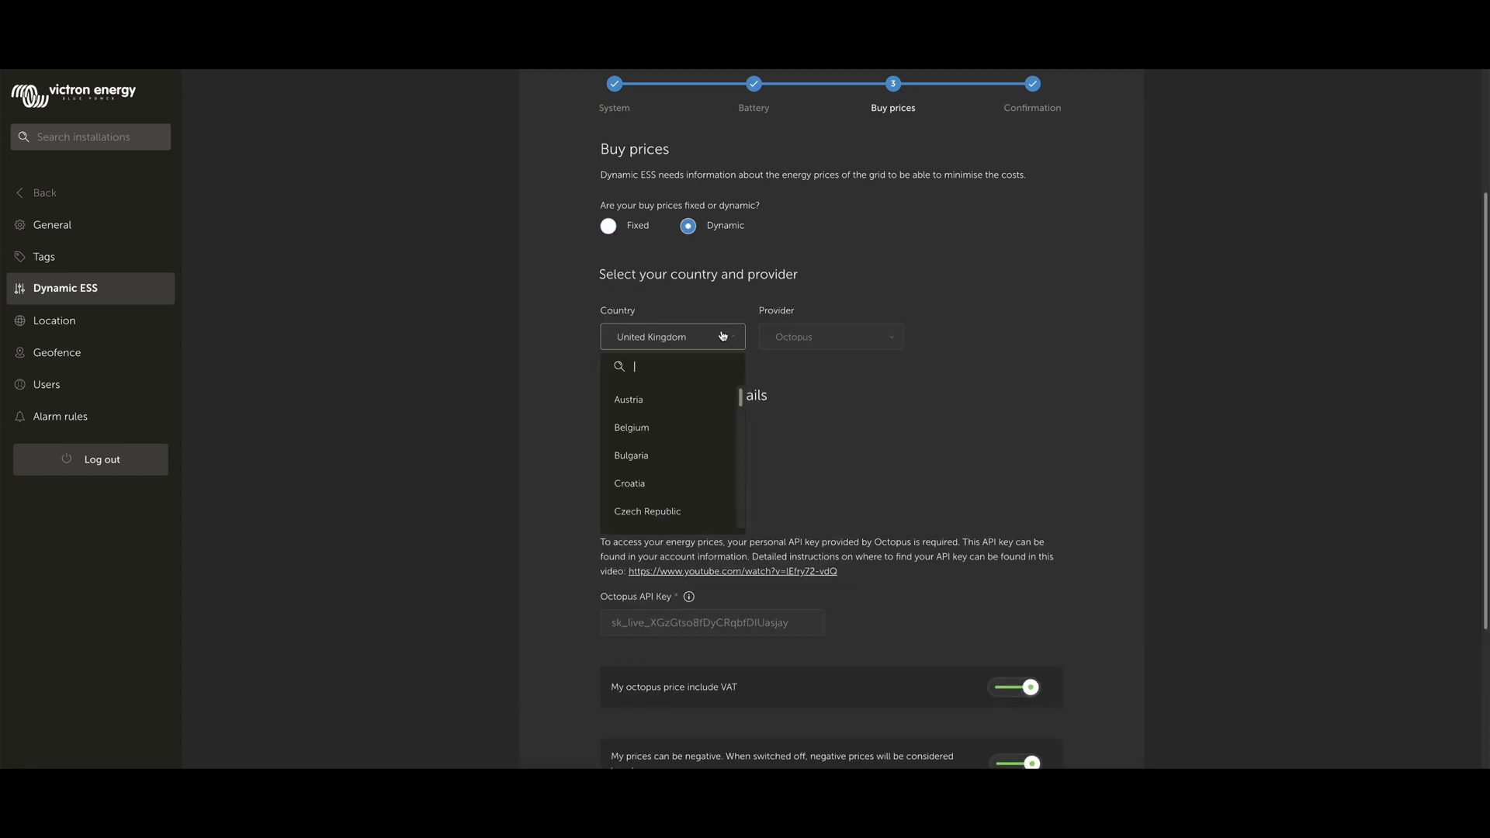
click(722, 336)
click(822, 336)
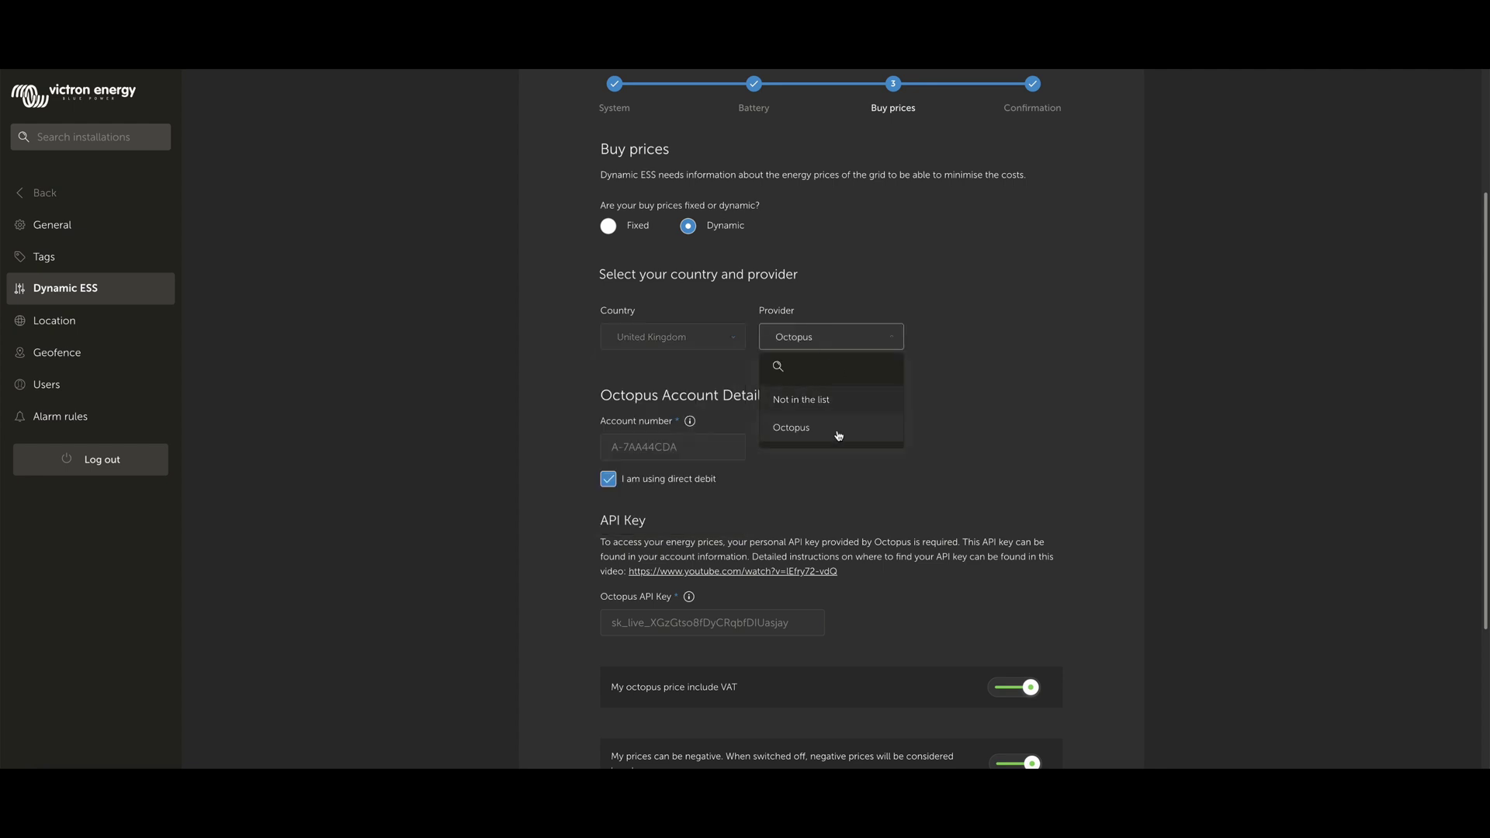
scroll(835, 429, down, 1)
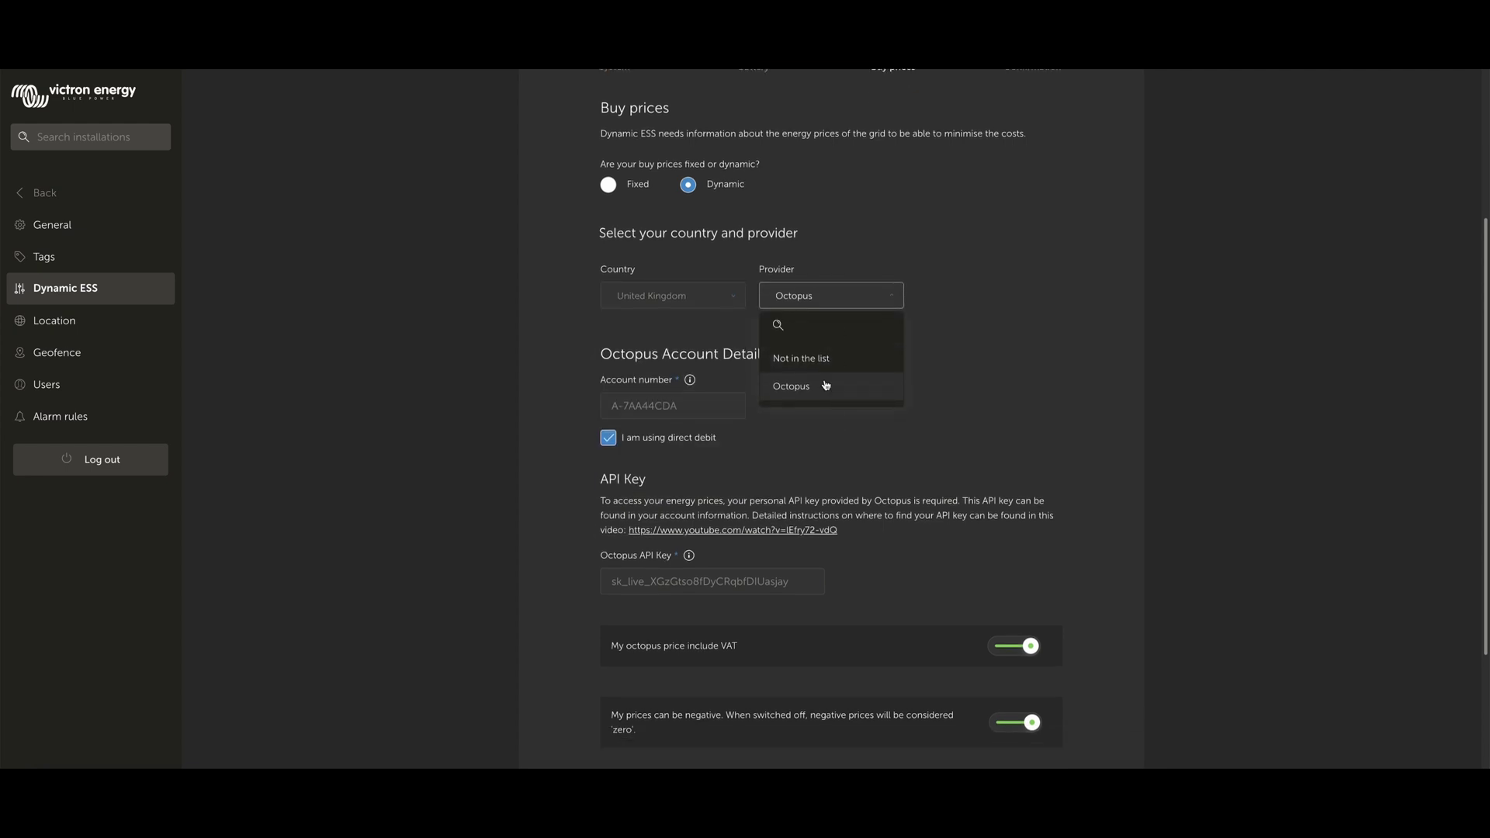
click(767, 437)
click(715, 405)
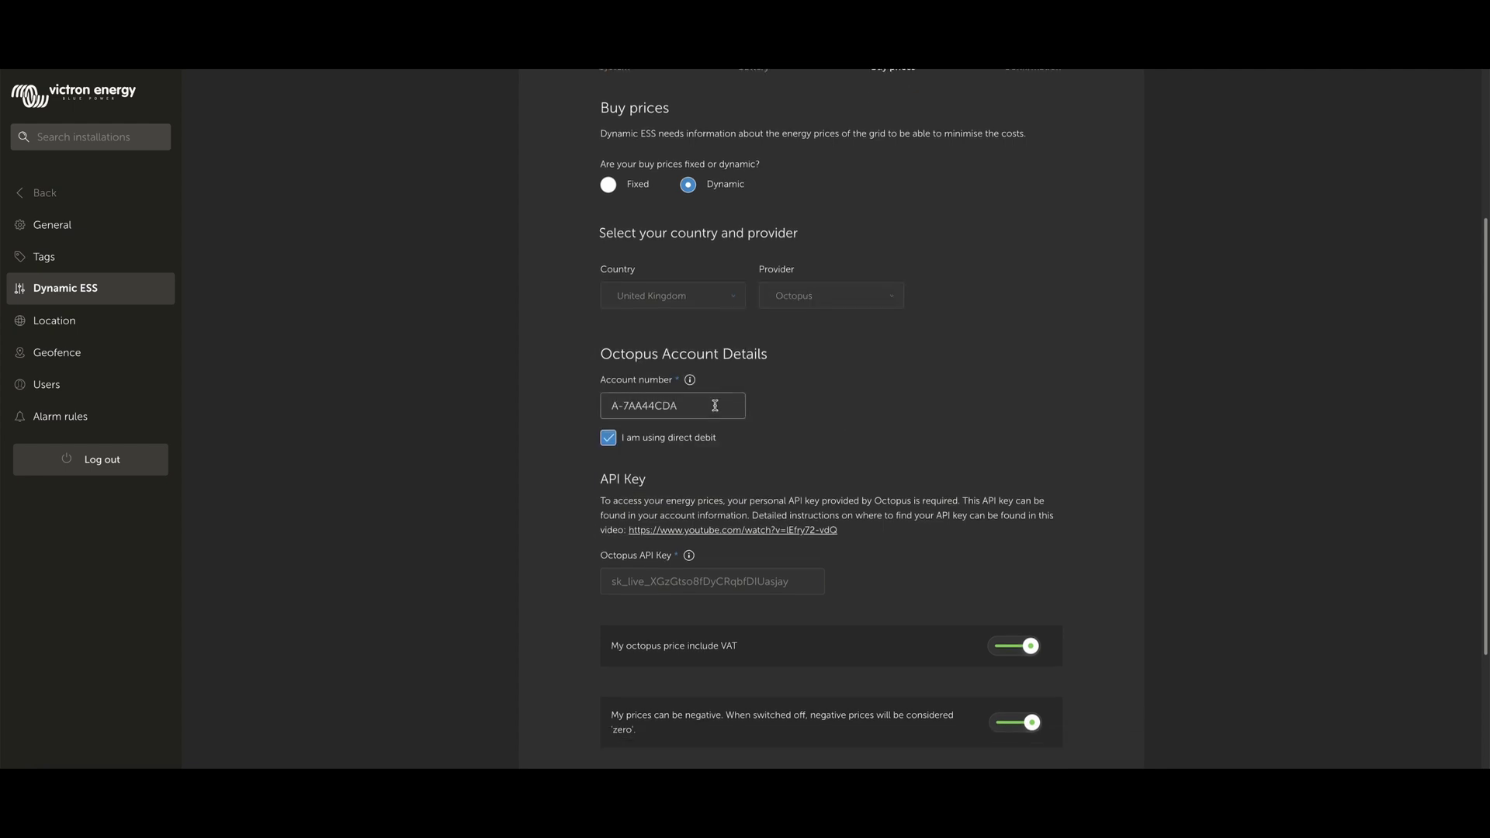
scroll(715, 405, down, 3)
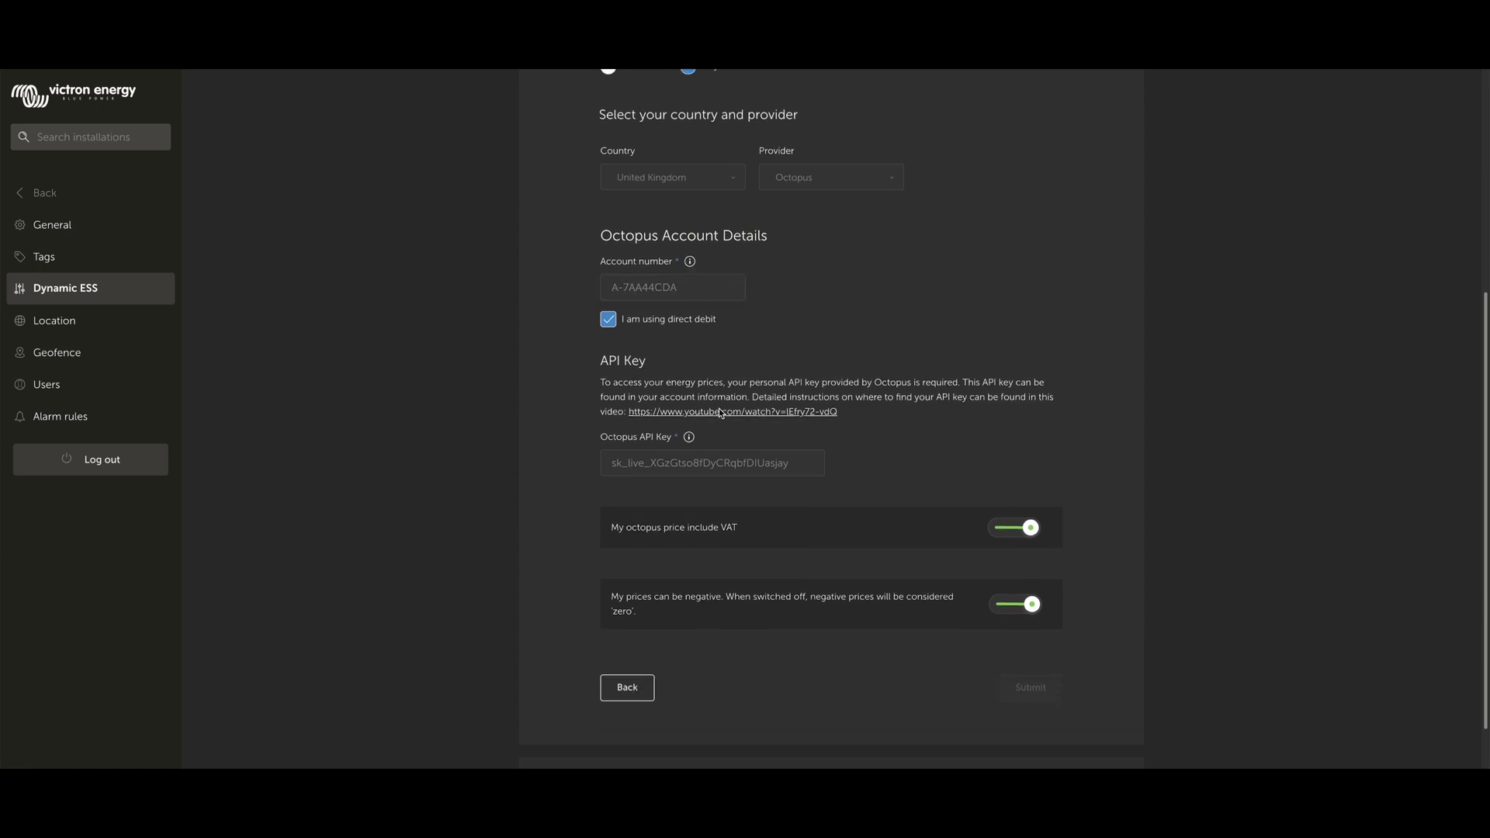
scroll(669, 458, down, 2)
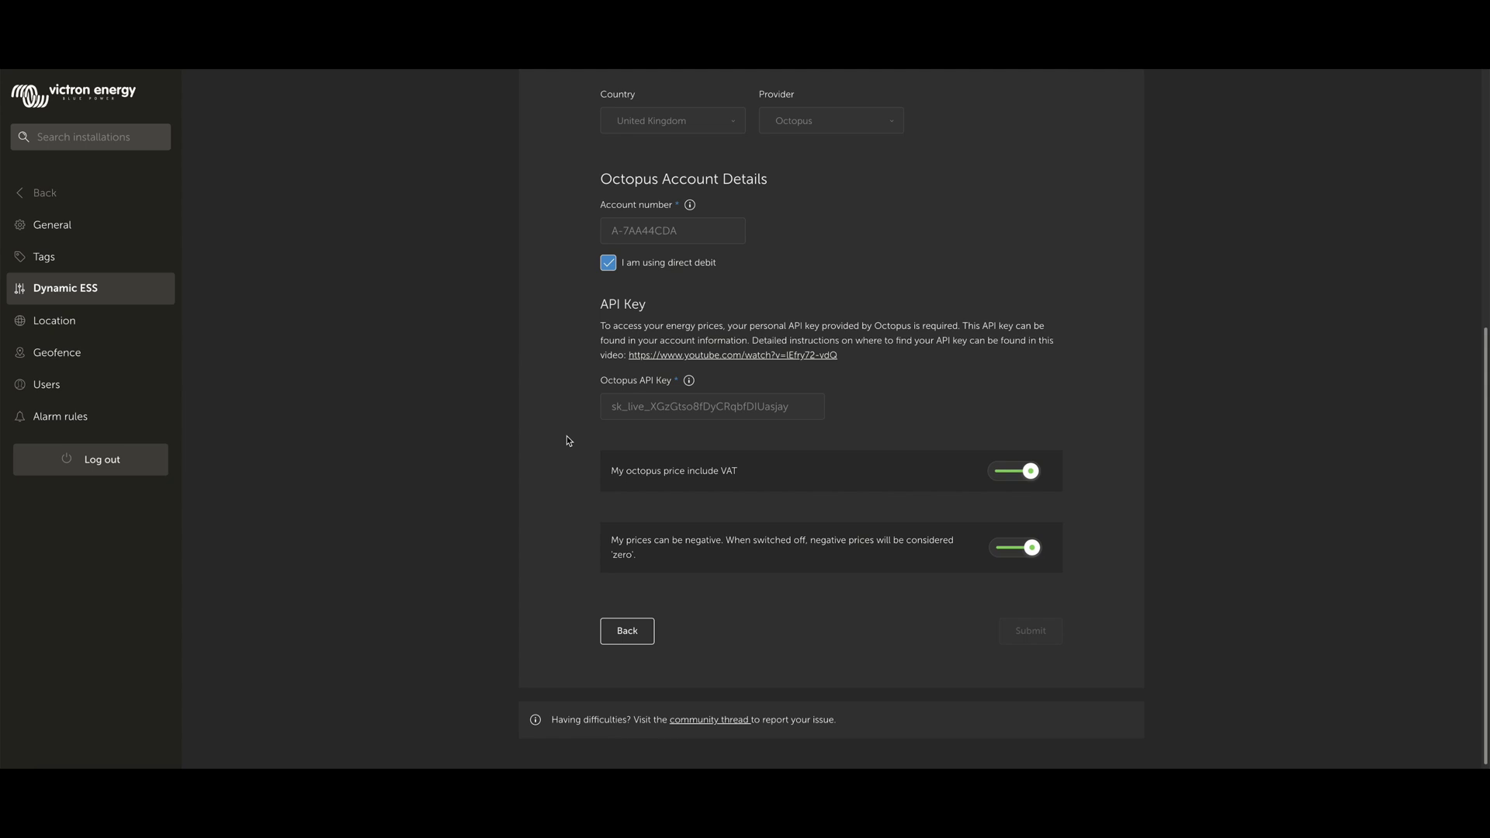
Back out of the wizard to the Dynamic ESS summary showing Dynamic Octopus buy prices, then leave to the main menu.
click(639, 631)
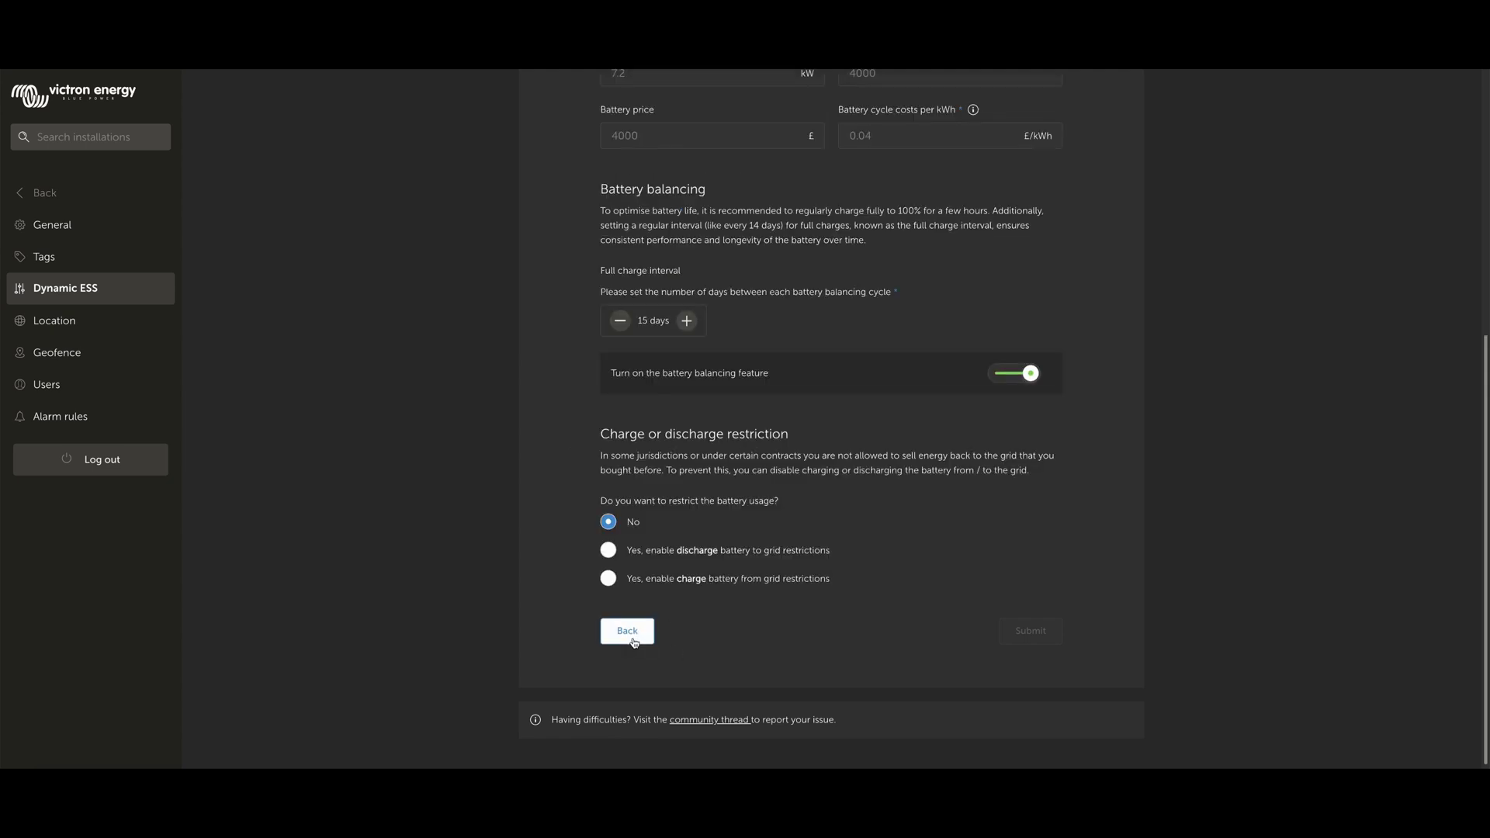
click(639, 631)
click(633, 630)
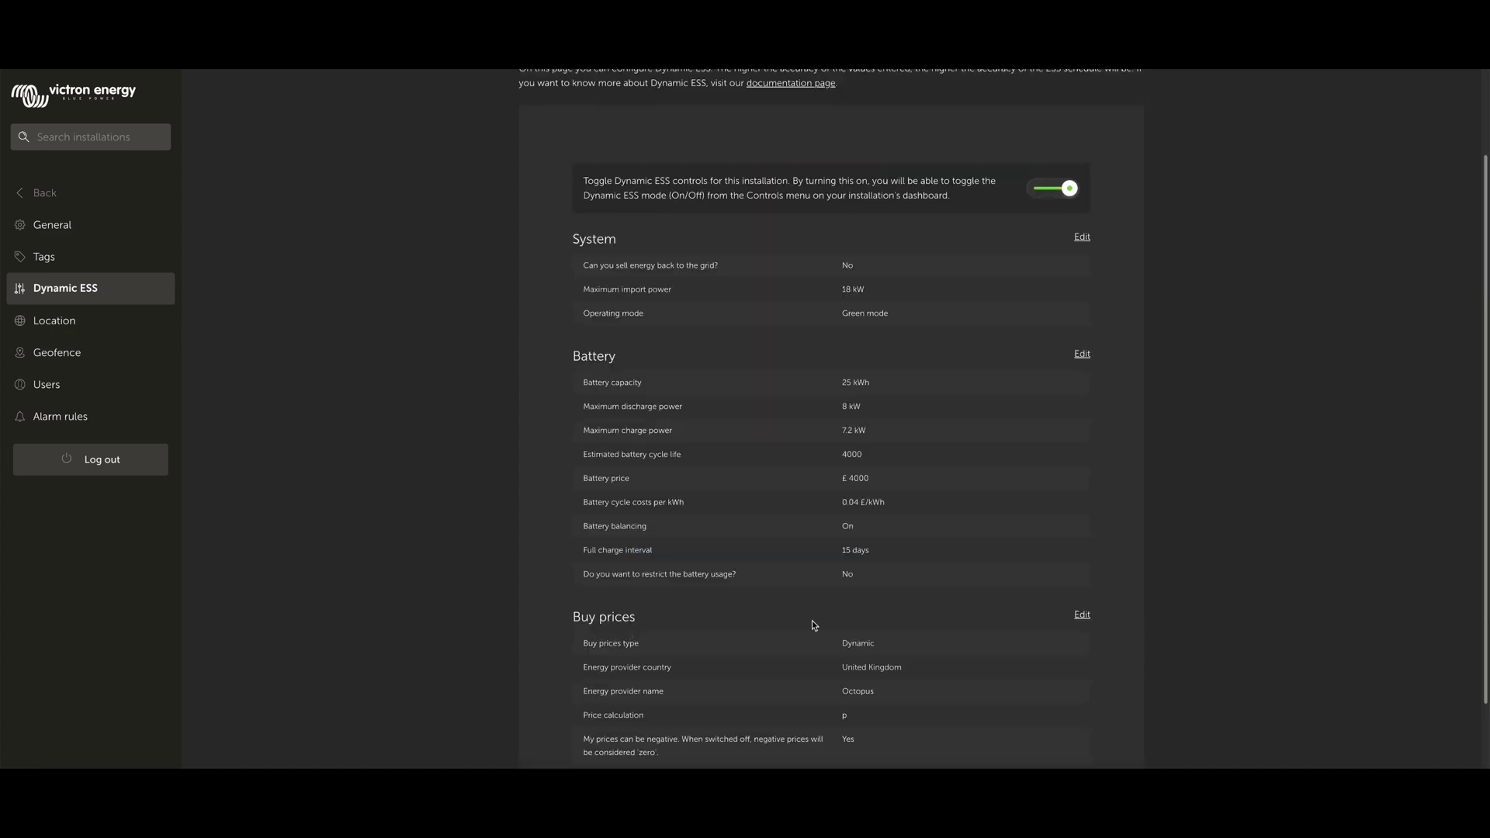
scroll(811, 620, down, 1)
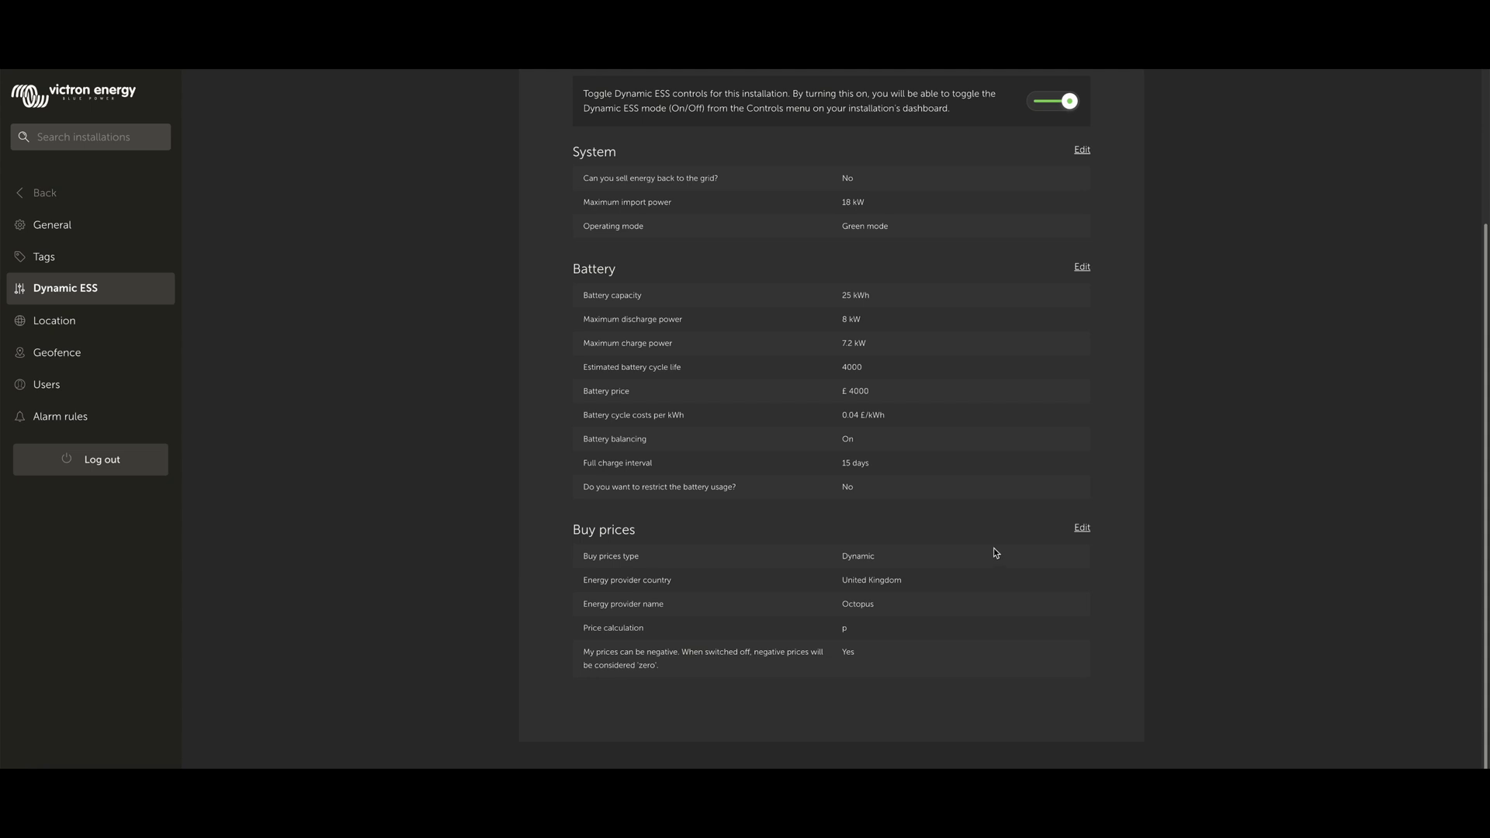
click(85, 200)
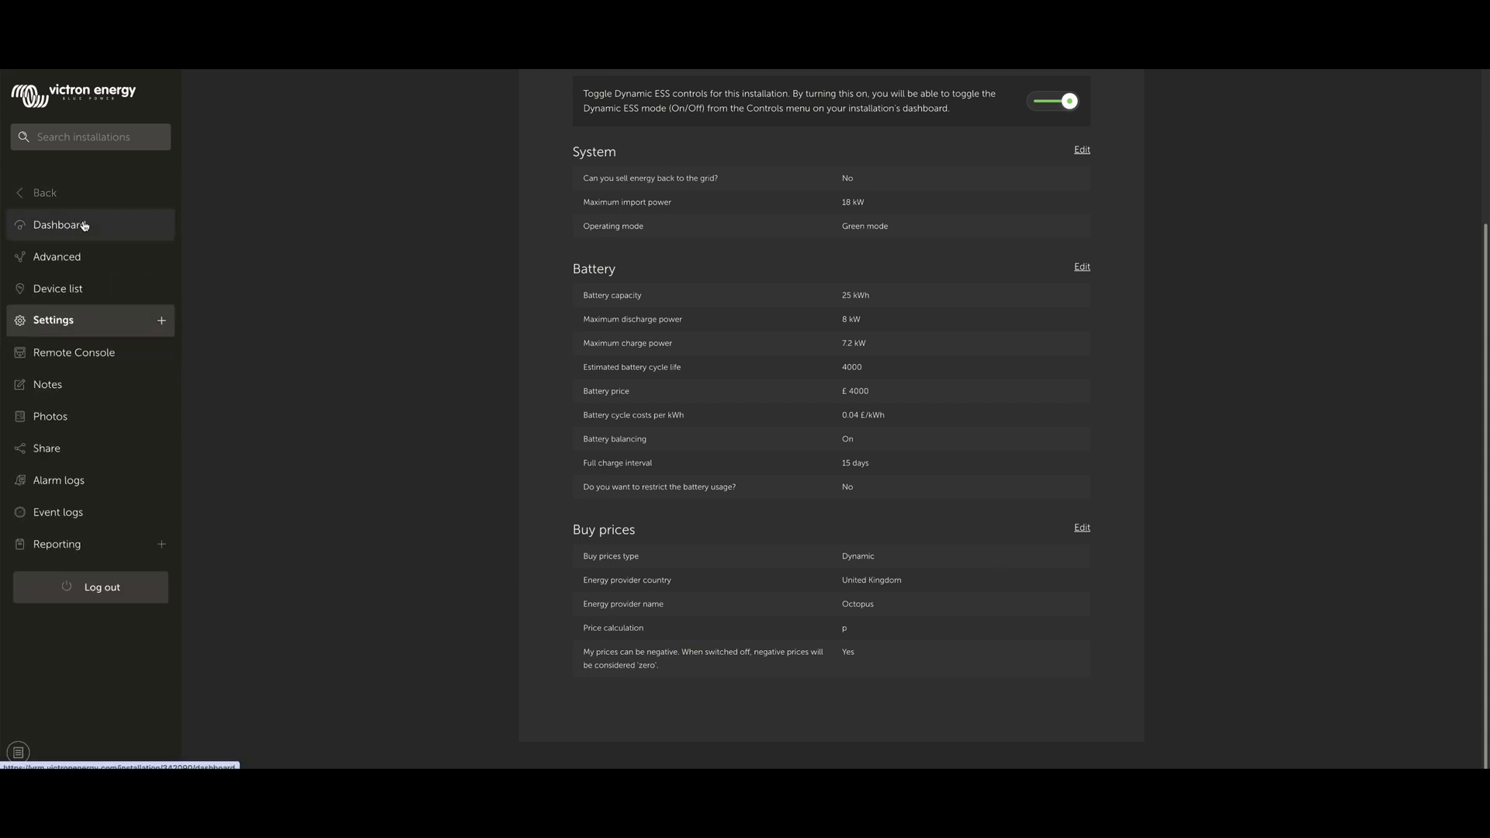
On the dashboard, switch the Dynamic ESS panel to the Energy chart of yesterday's hourly flows.
click(85, 225)
scroll(715, 314, down, 3)
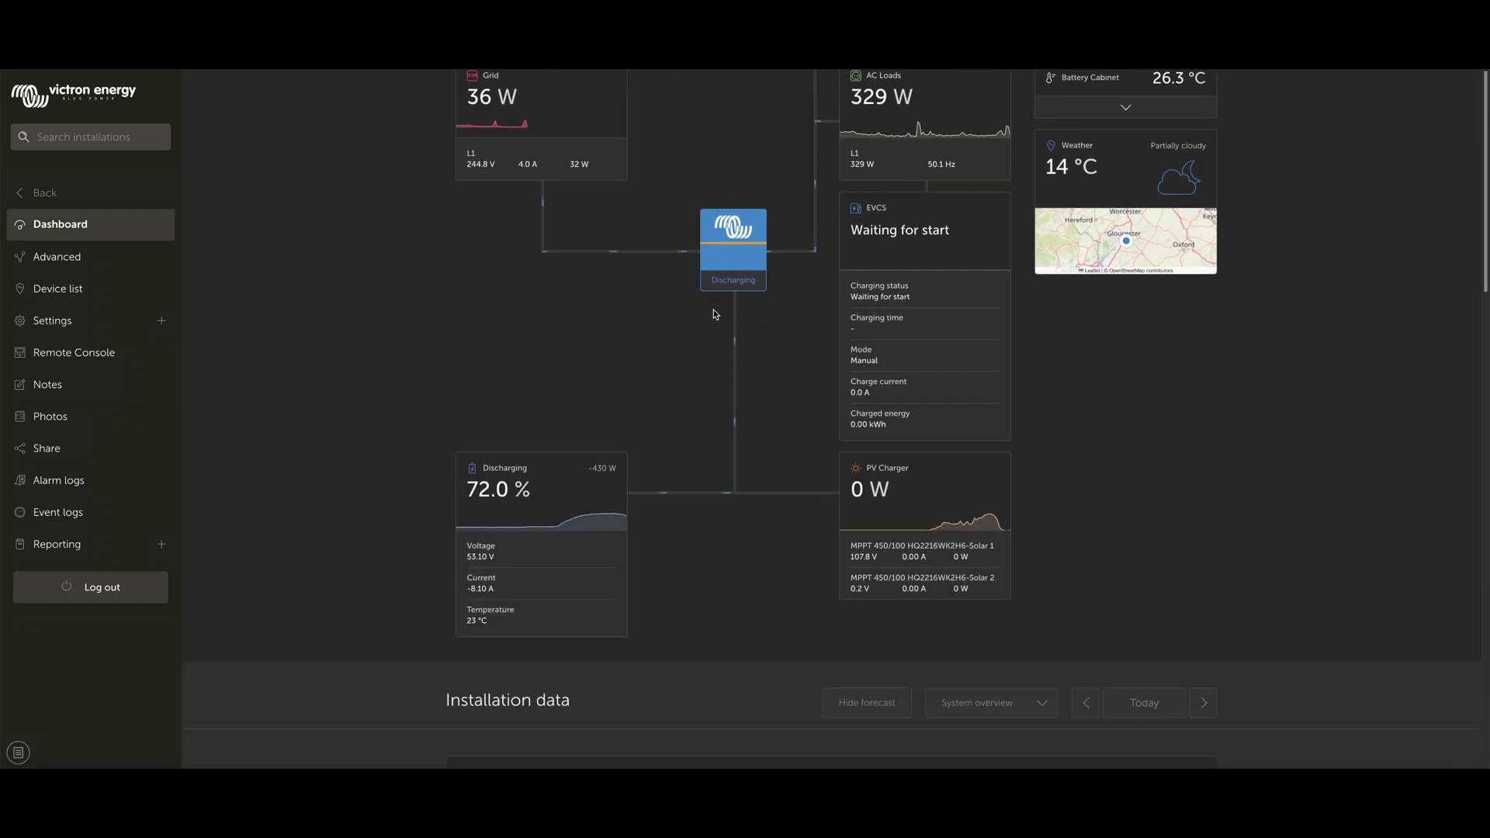
scroll(715, 314, down, 10)
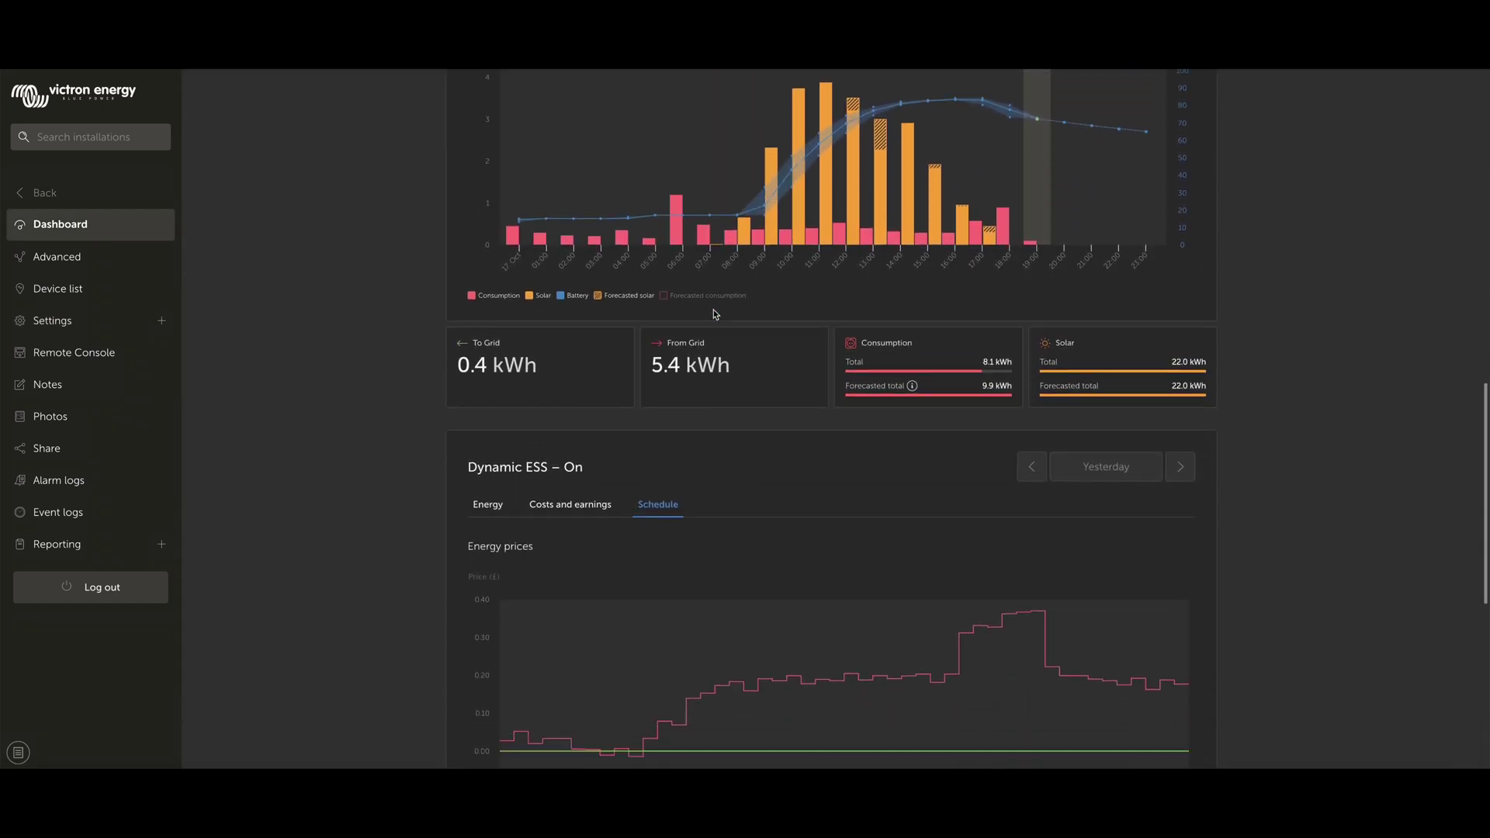
scroll(715, 314, down, 3)
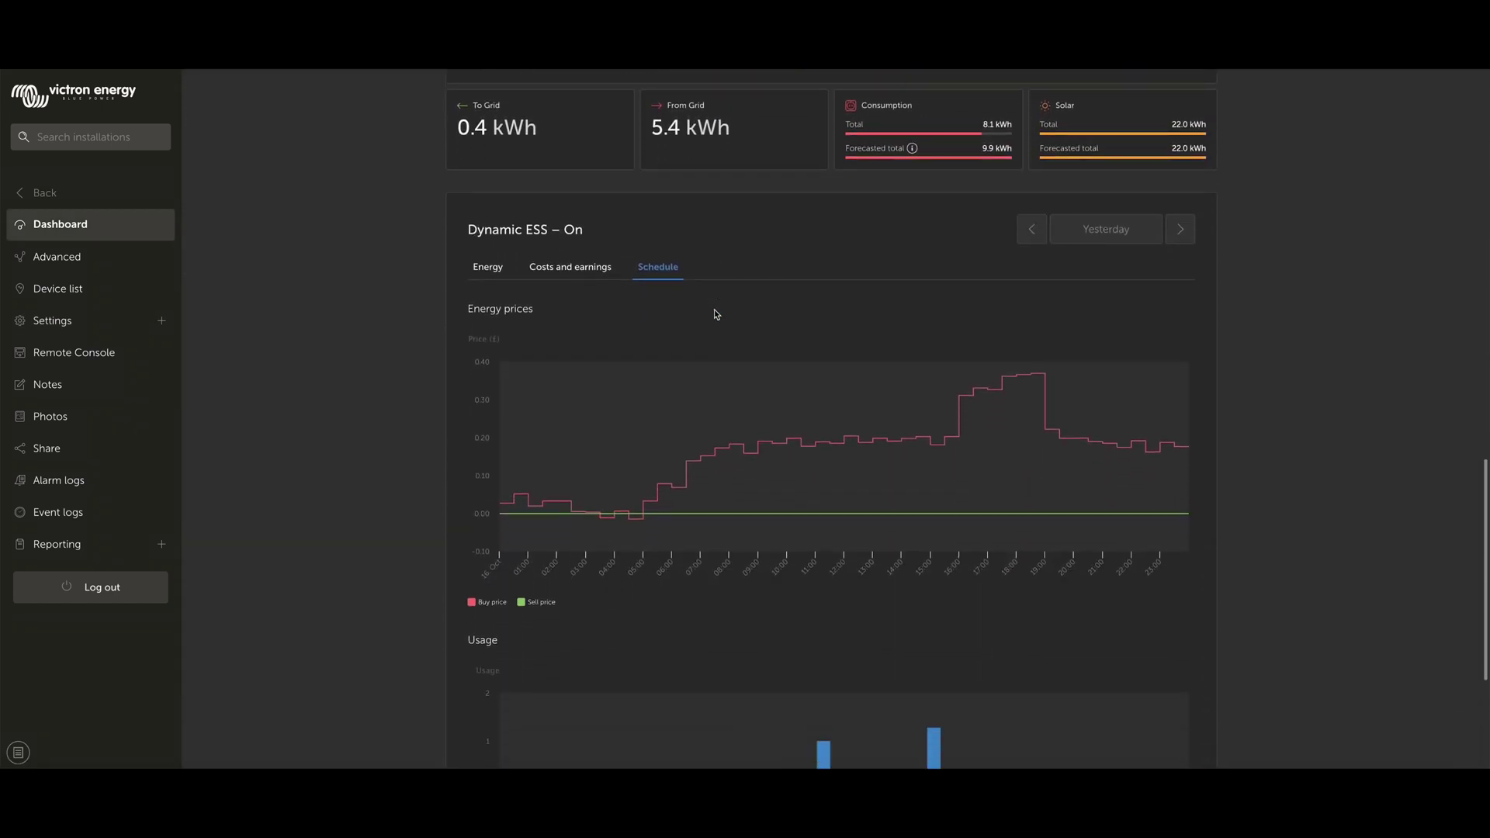
scroll(716, 315, down, 1)
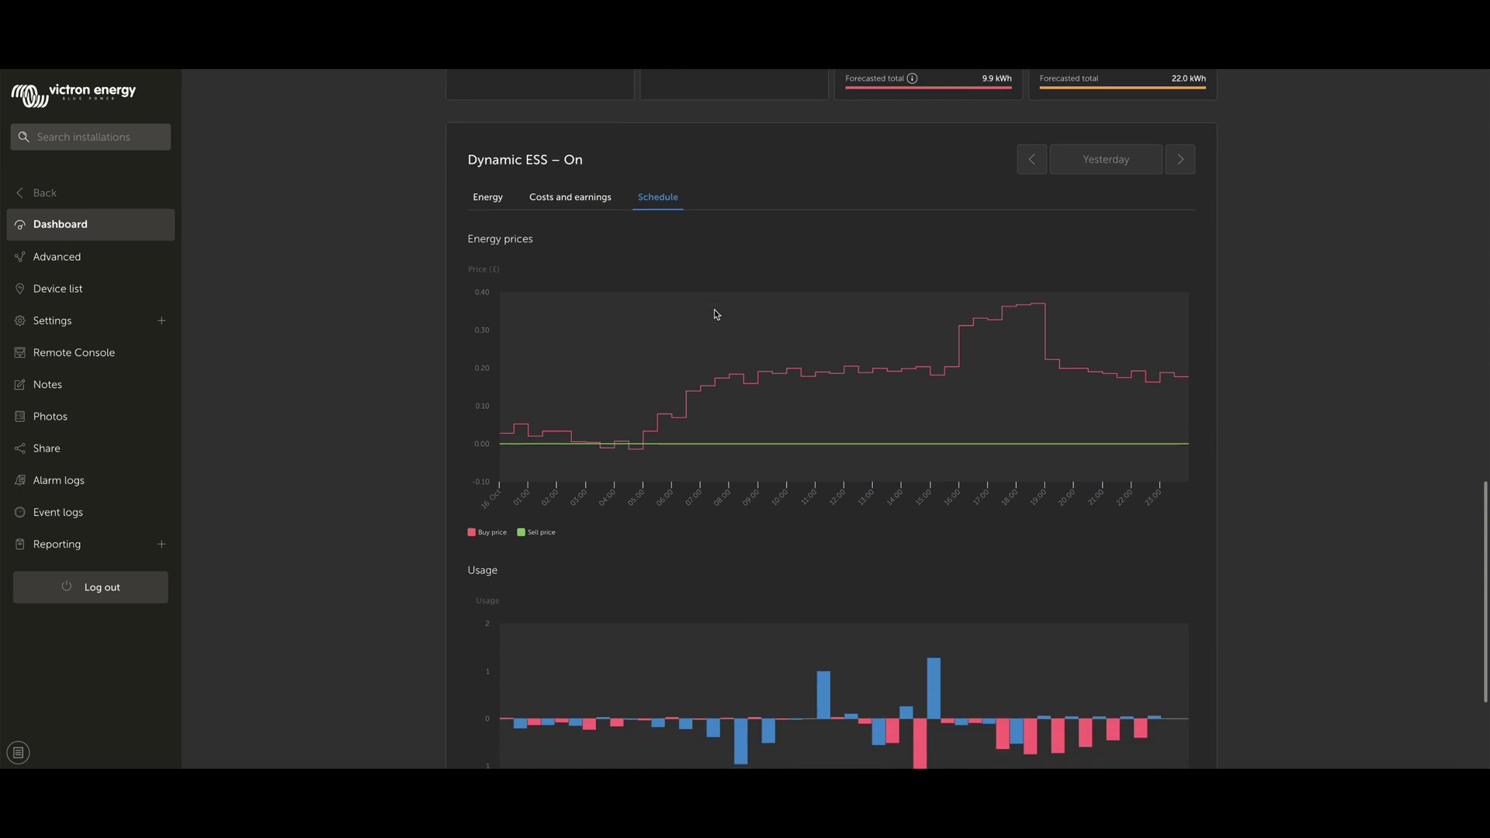
click(498, 192)
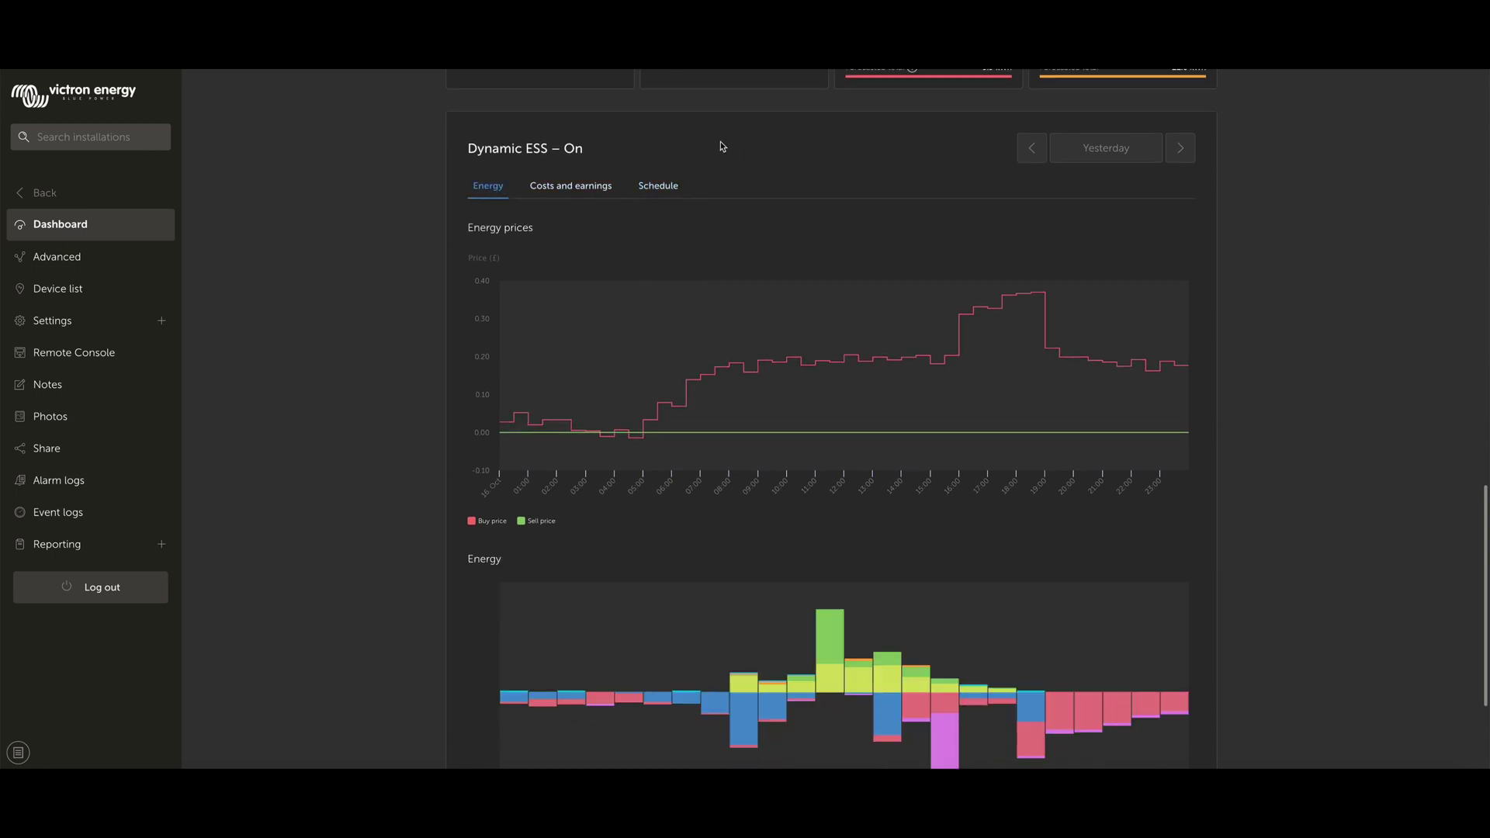
scroll(721, 141, down, 1)
scroll(720, 145, down, 1)
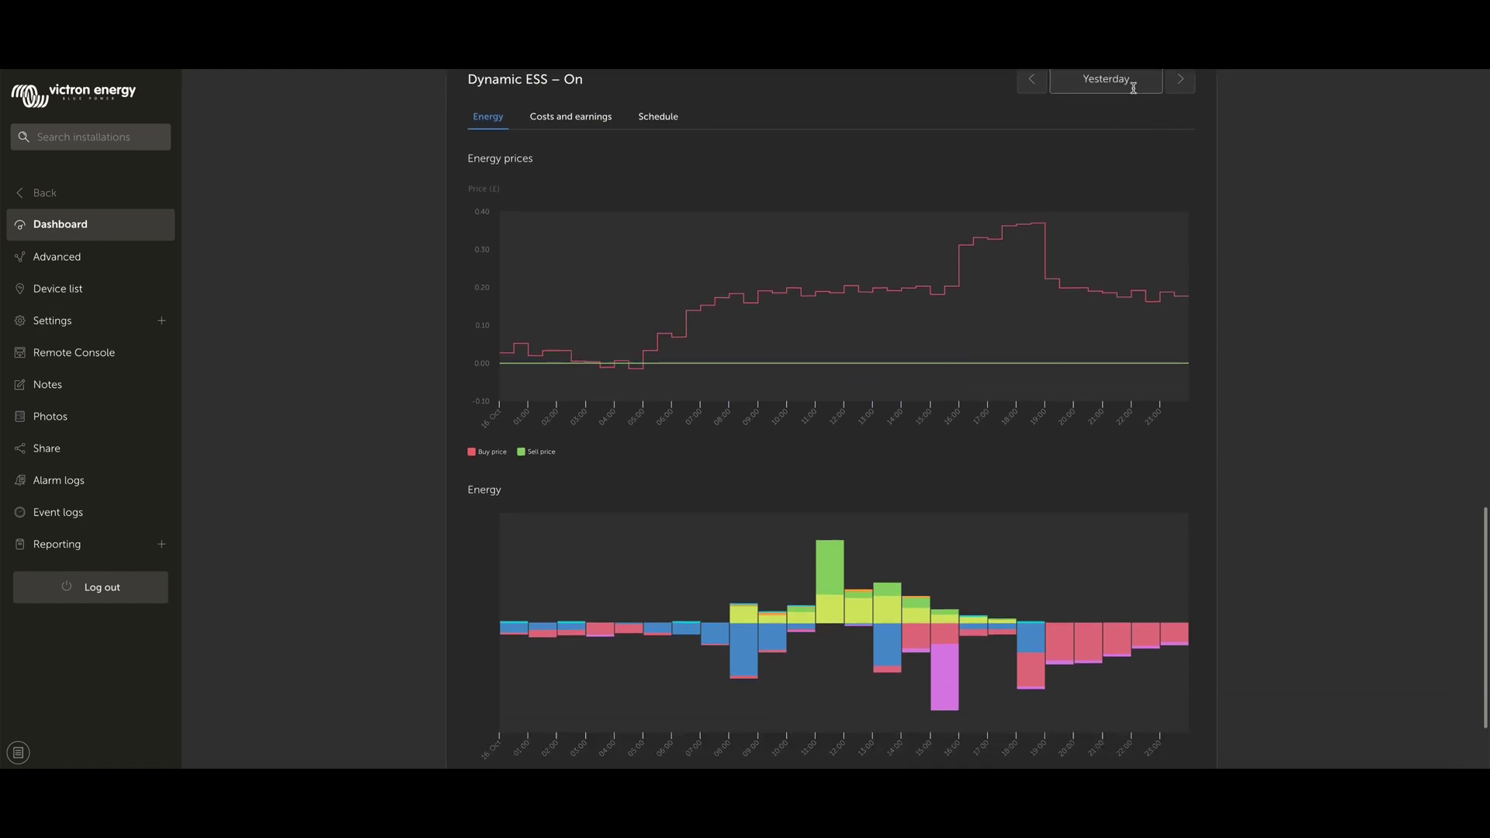
scroll(960, 272, down, 2)
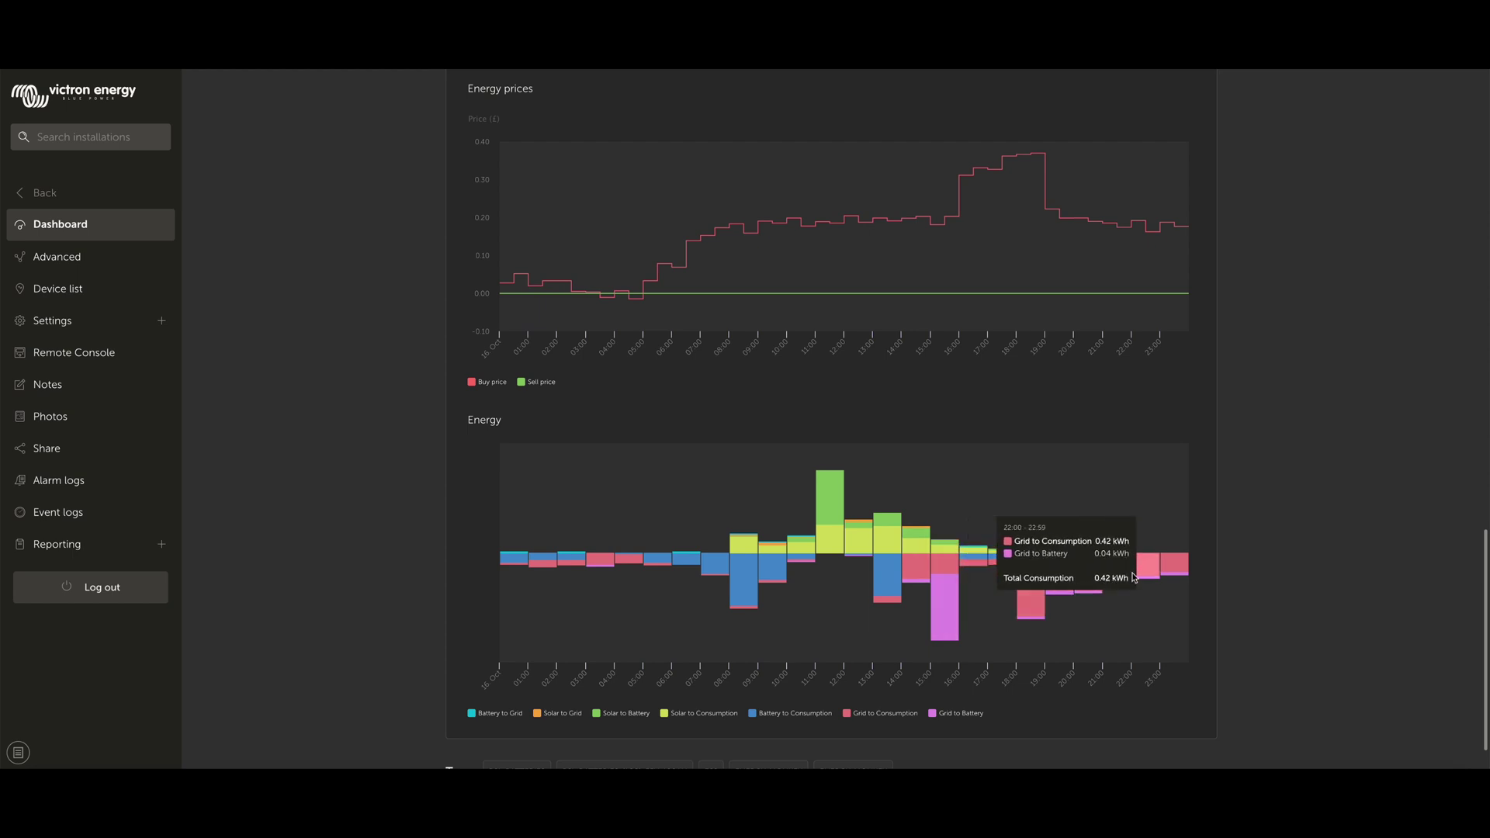
scroll(954, 402, up, 1)
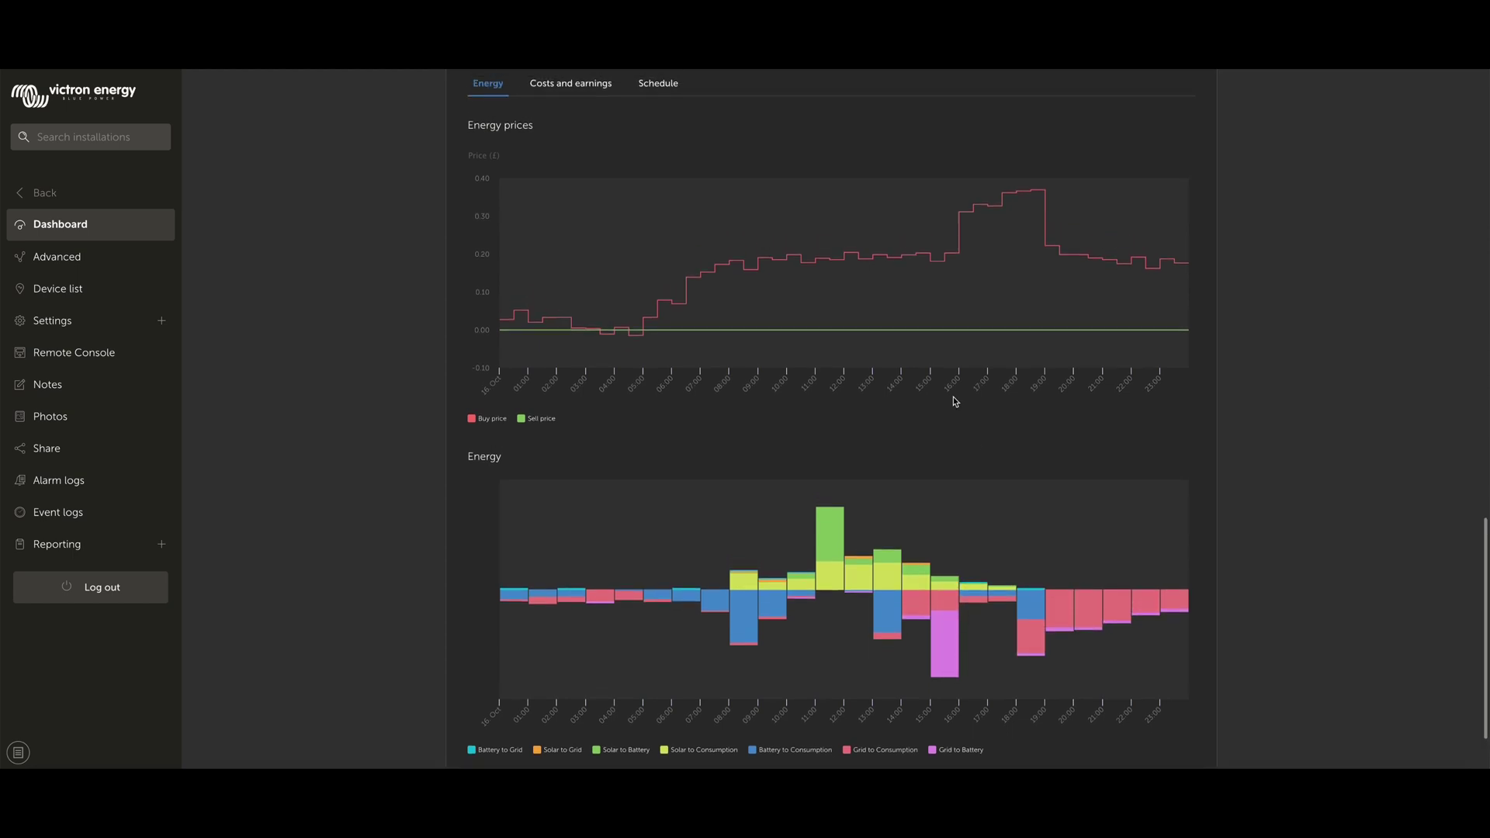
Show yesterday's Costs and earnings chart of hourly grid and battery costs.
click(598, 83)
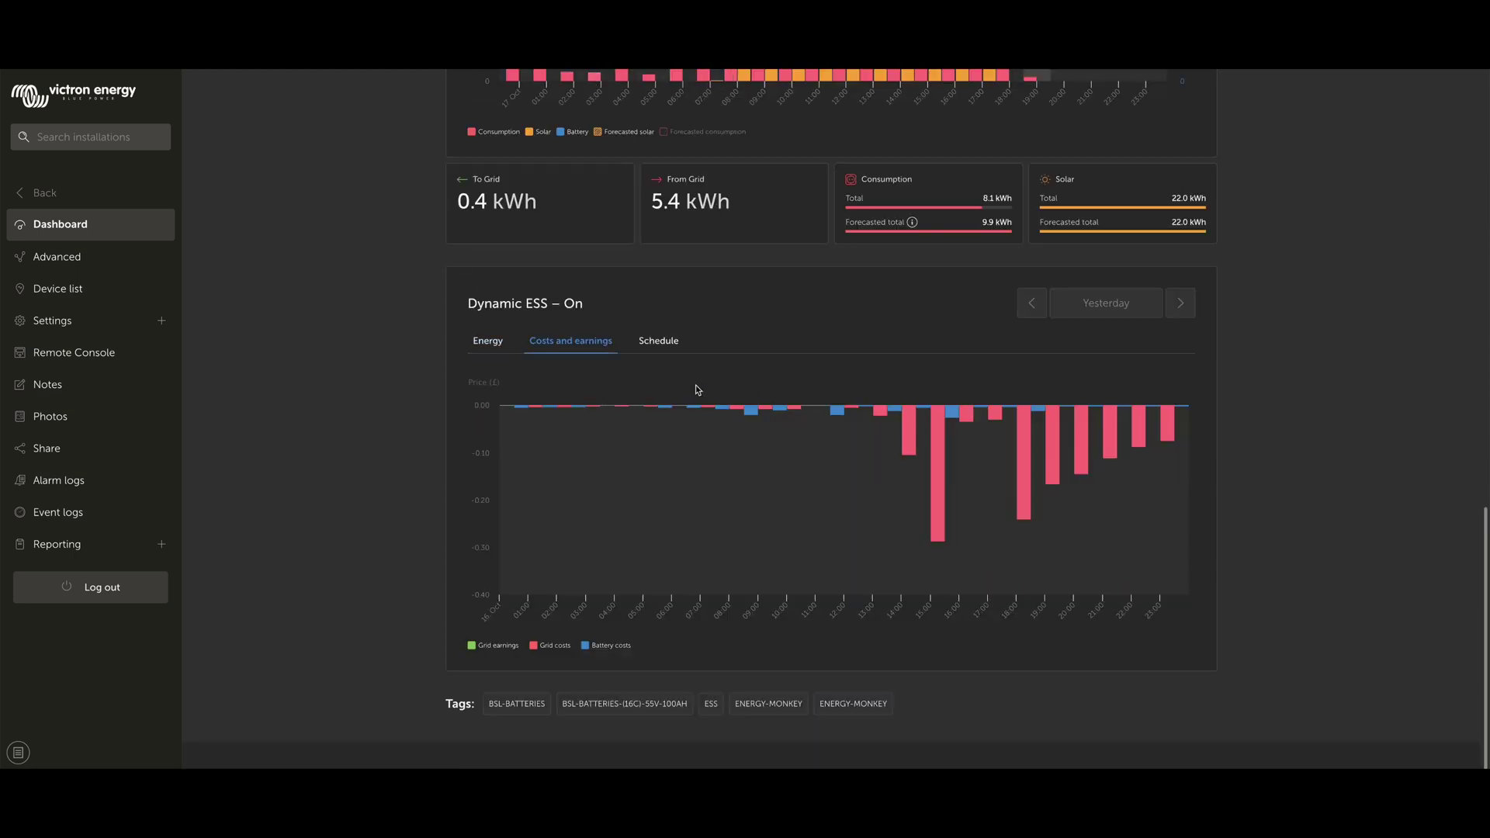
mouse_move(749, 422)
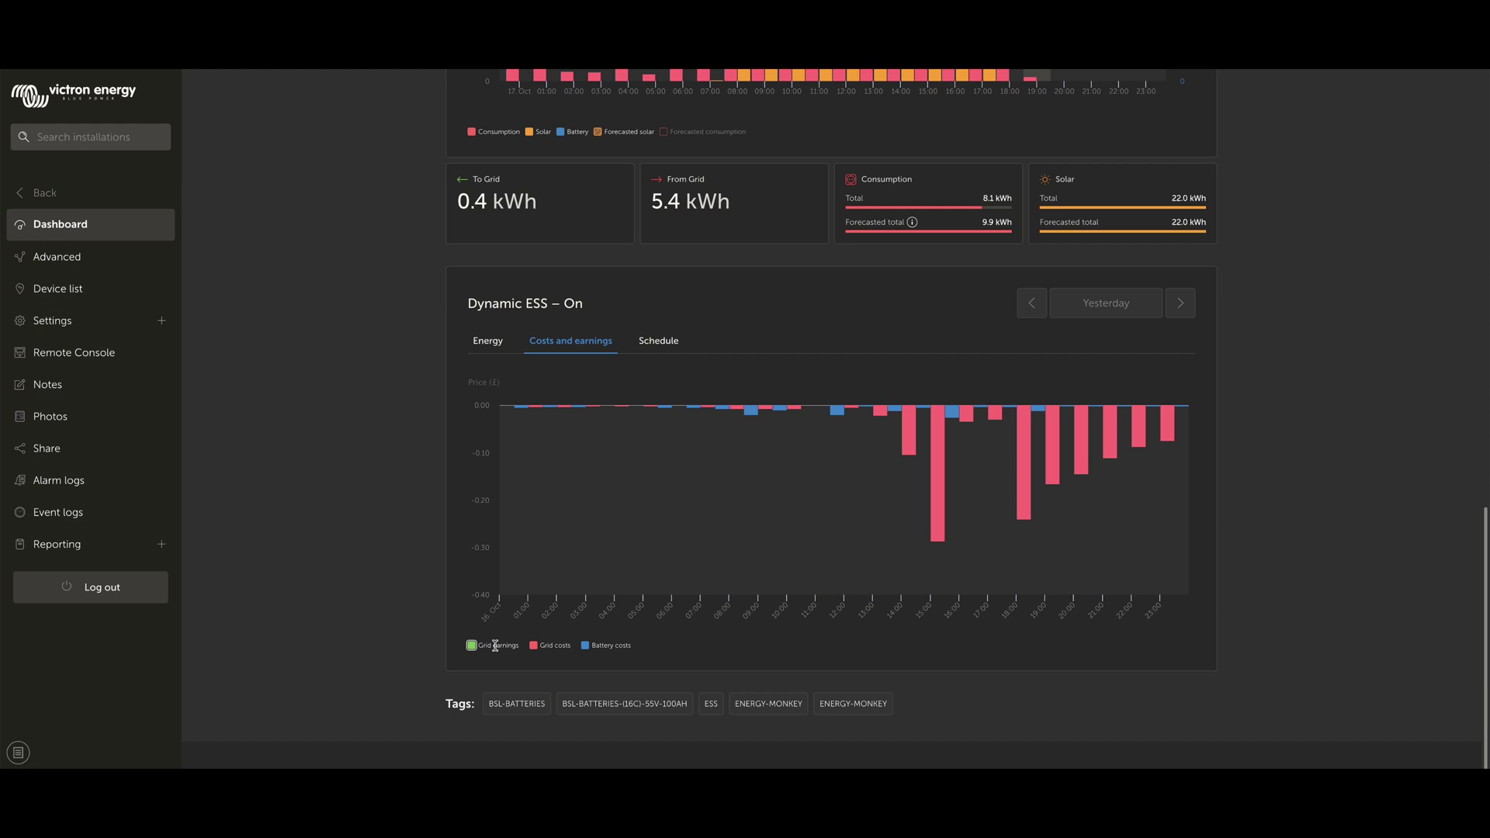
Show the Schedule charts and pick 18 October to view tomorrow's price and usage forecast.
click(650, 342)
scroll(652, 353, up, 1)
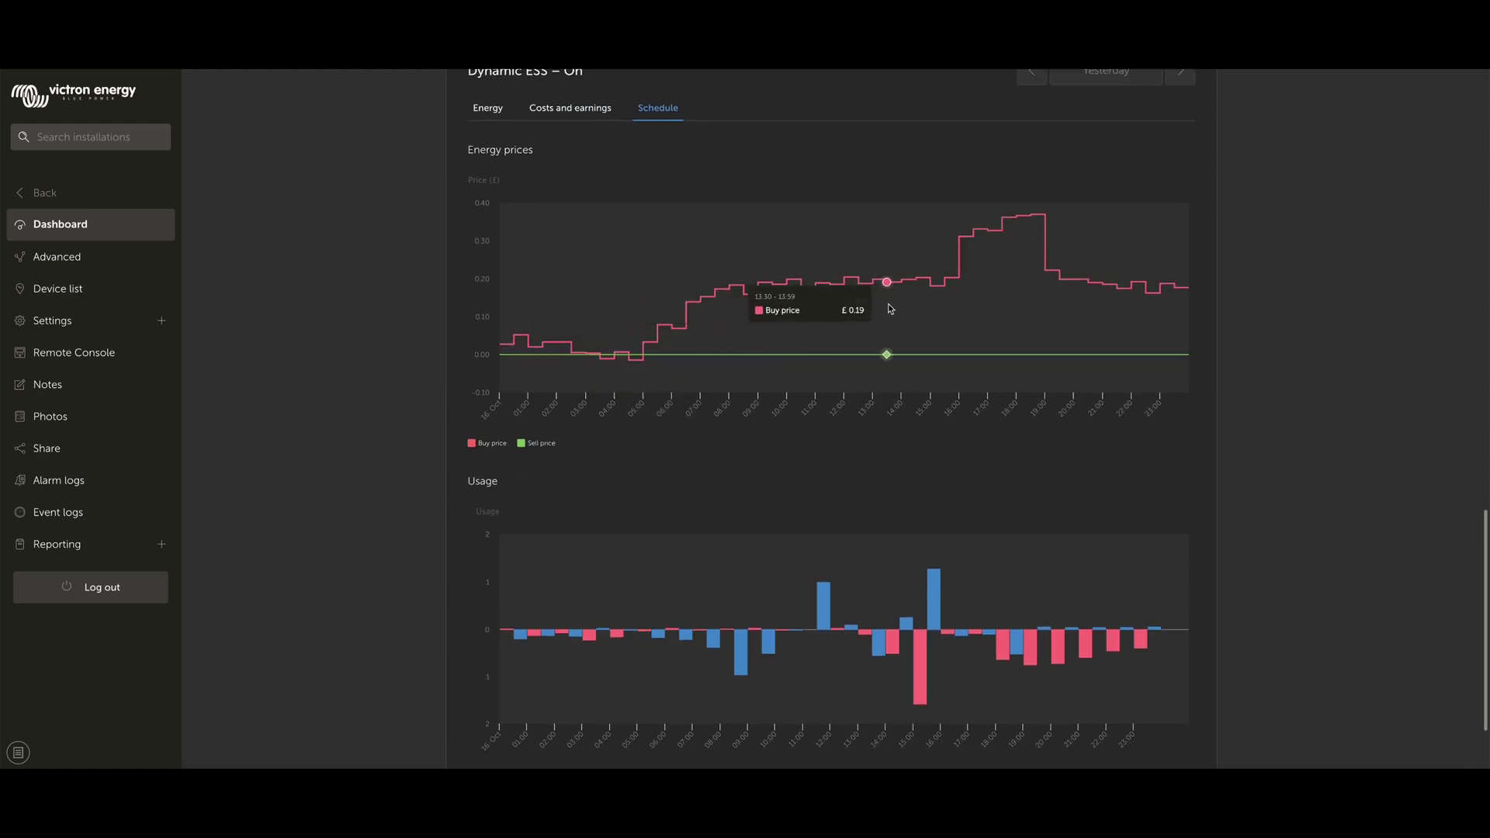
scroll(875, 444, down, 1)
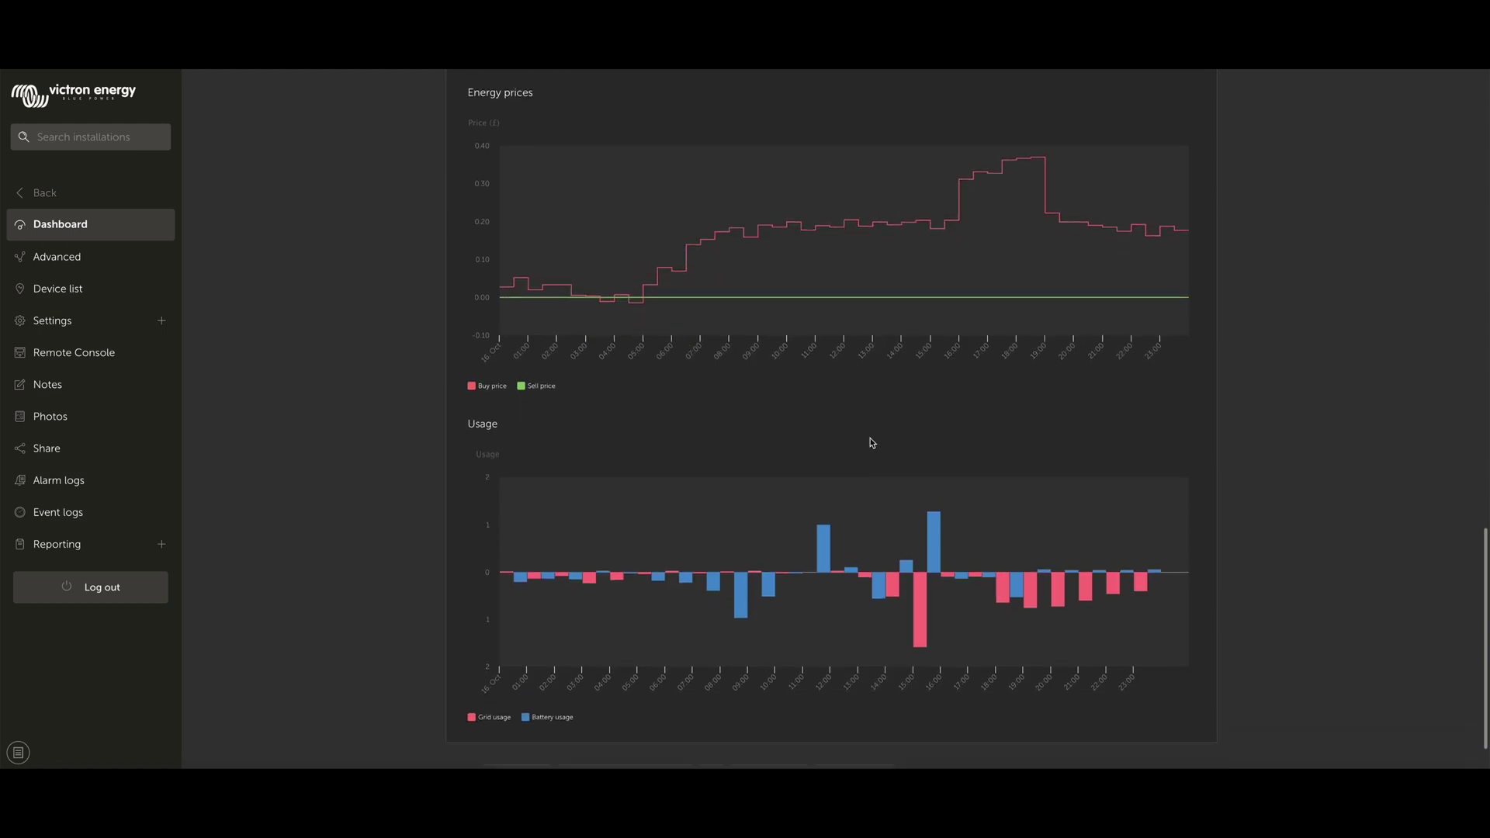
mouse_move(931, 625)
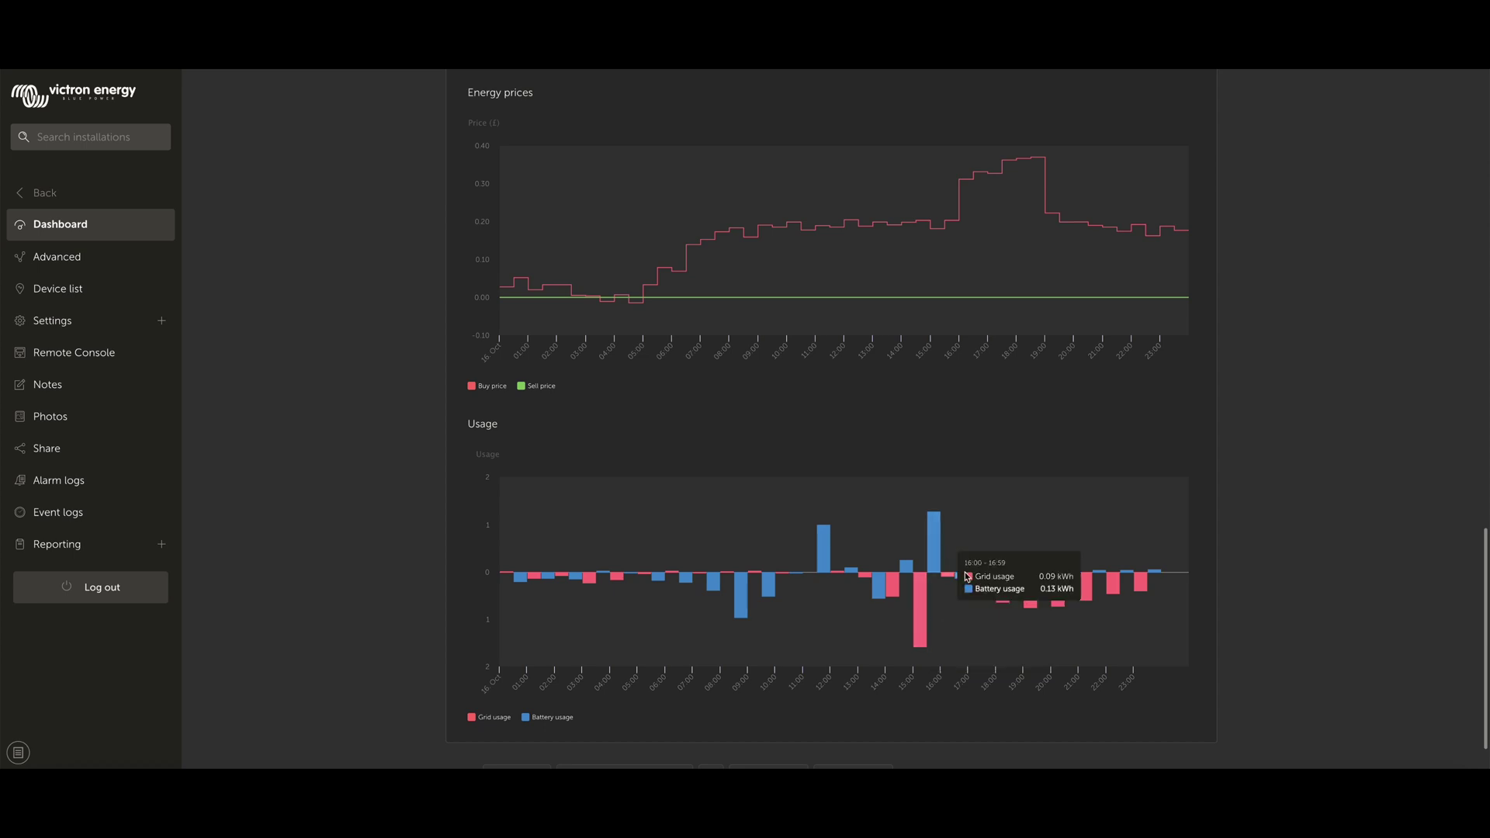
scroll(935, 520, up, 1)
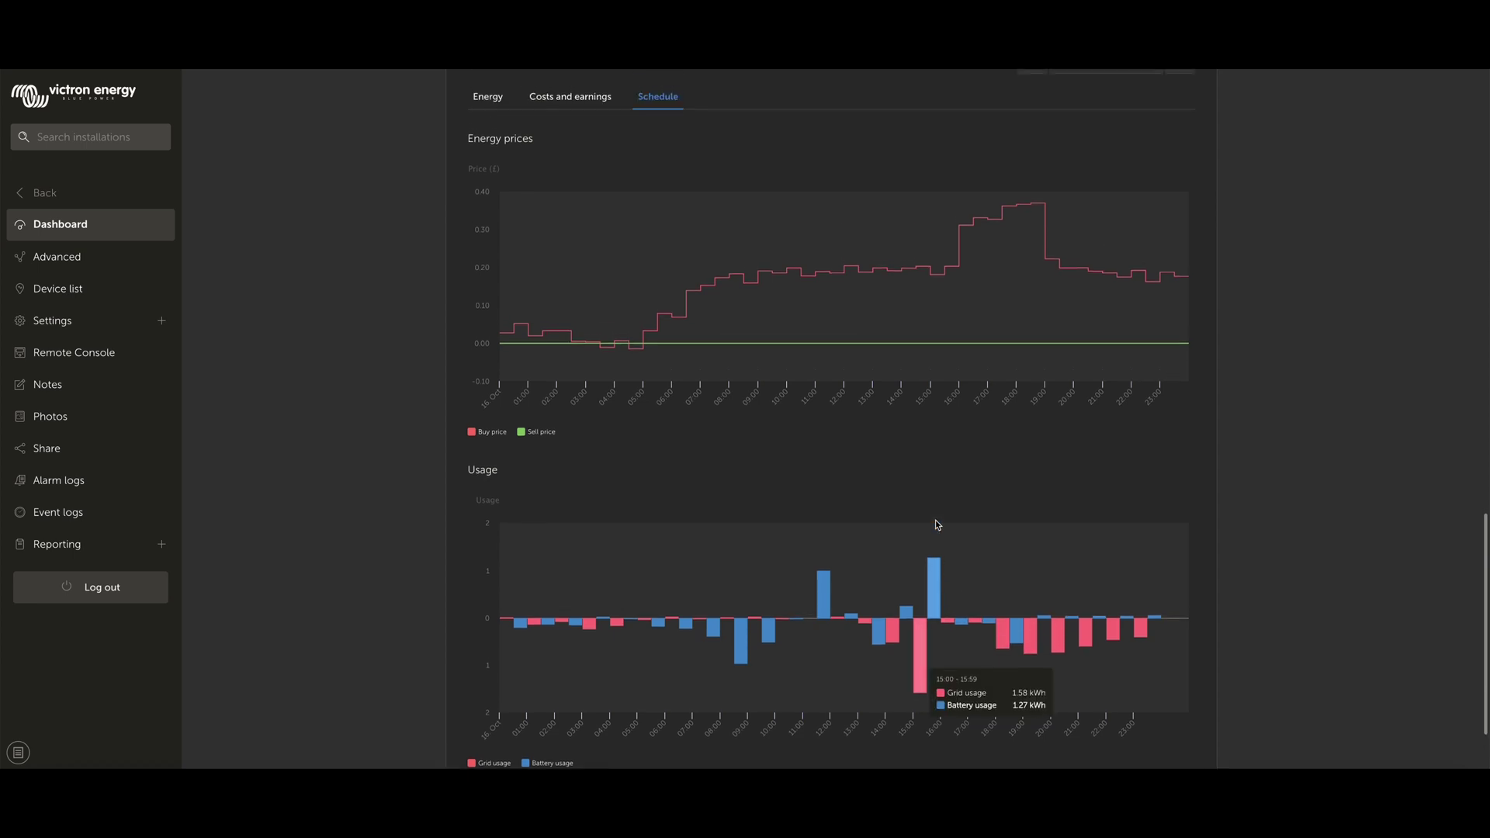
scroll(935, 523, up, 1)
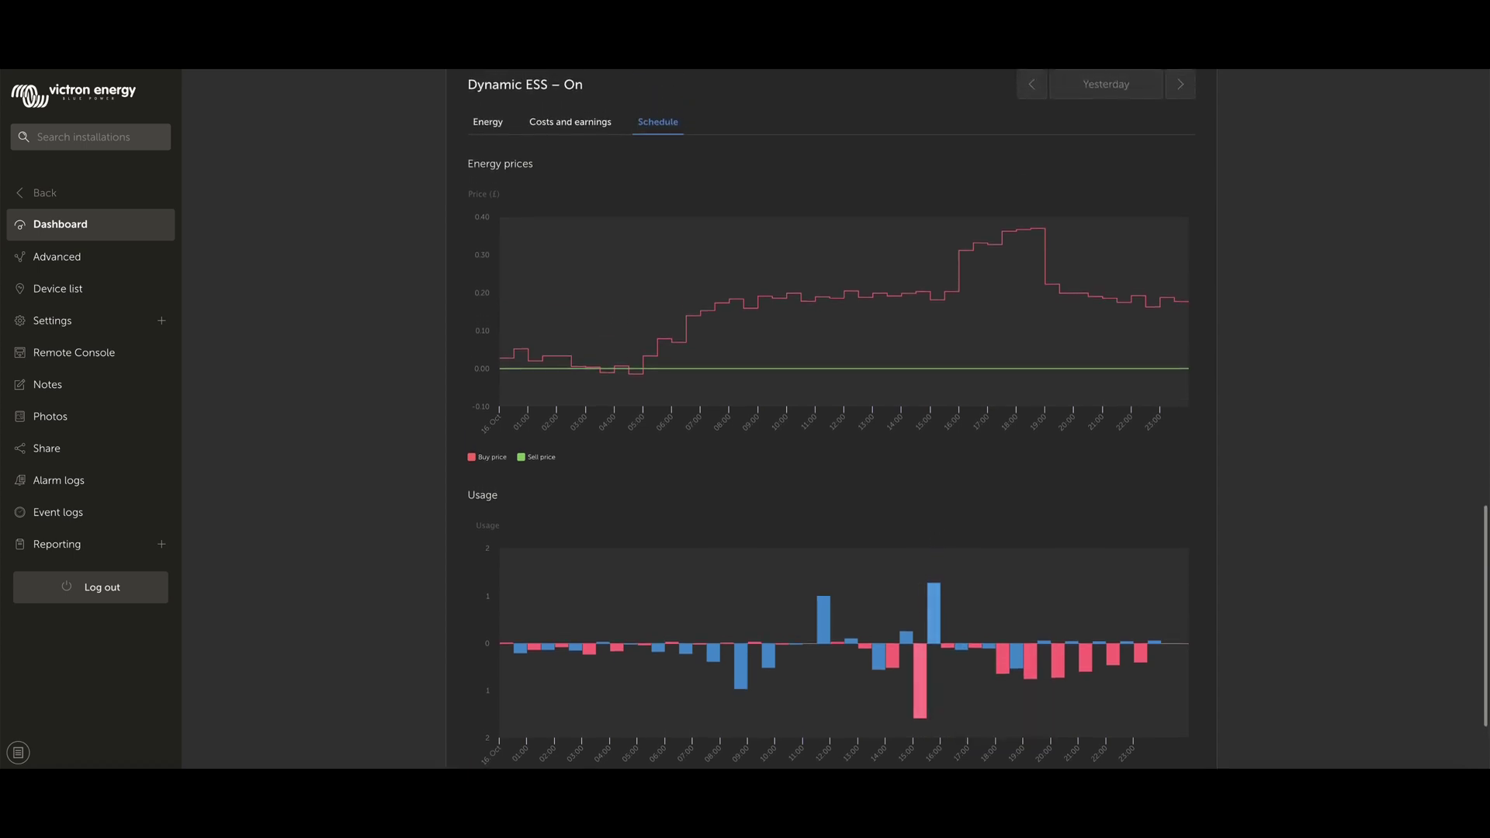
click(1111, 77)
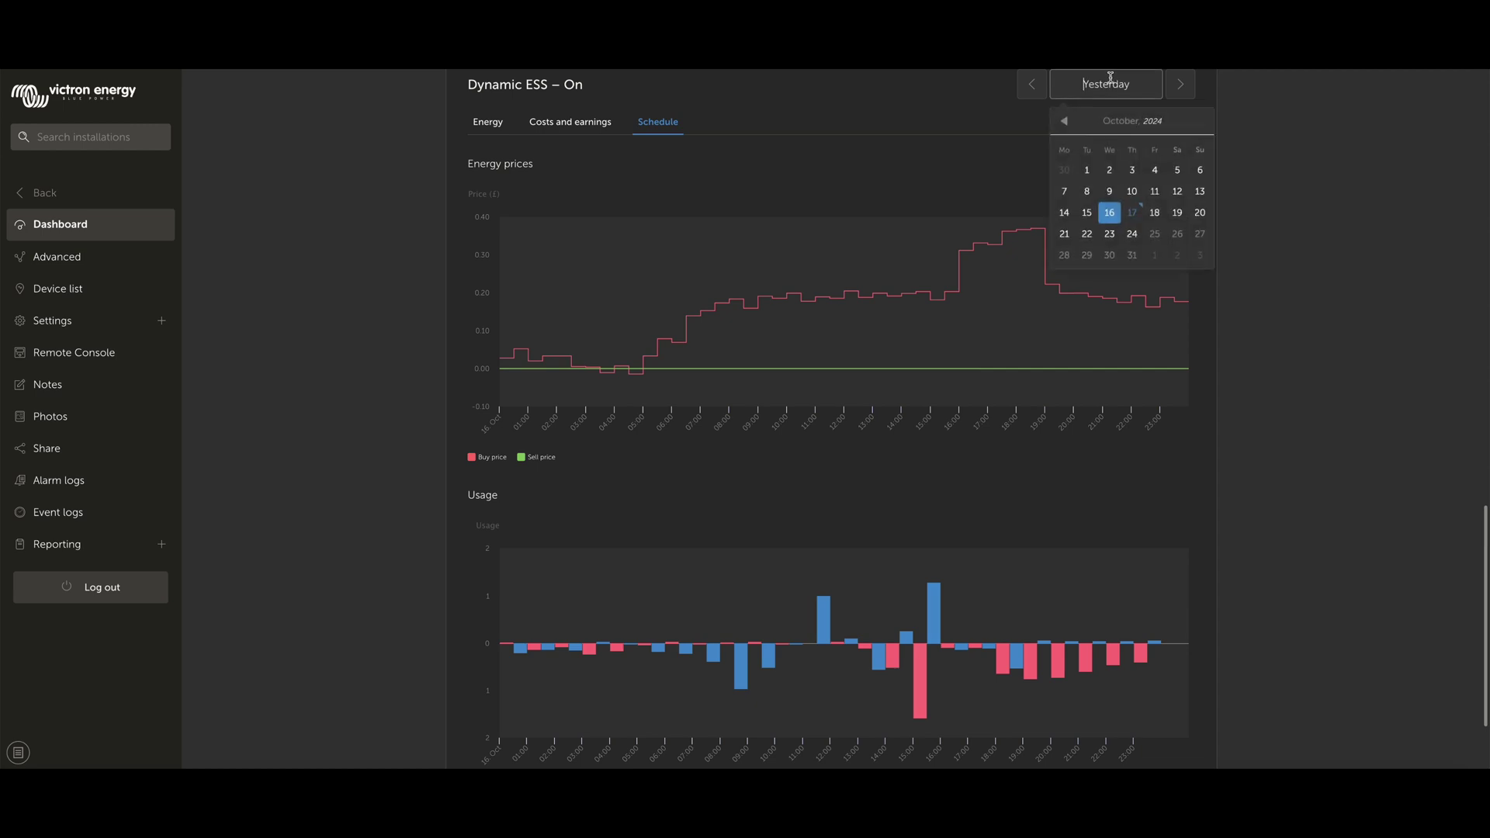
click(1155, 214)
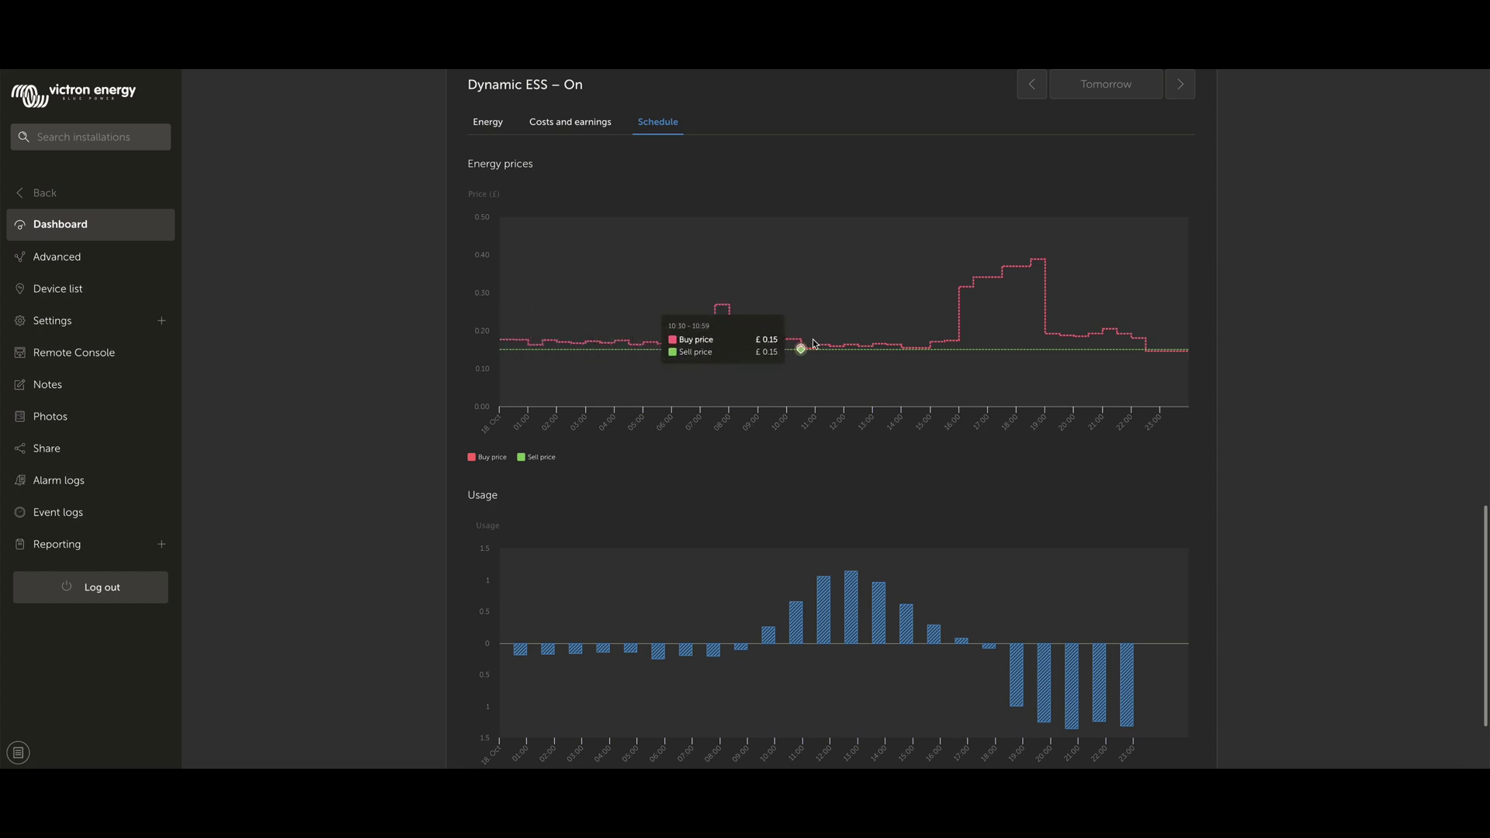
View tomorrow's forecast Costs and earnings, then its Energy flows chart down to the legend.
click(560, 128)
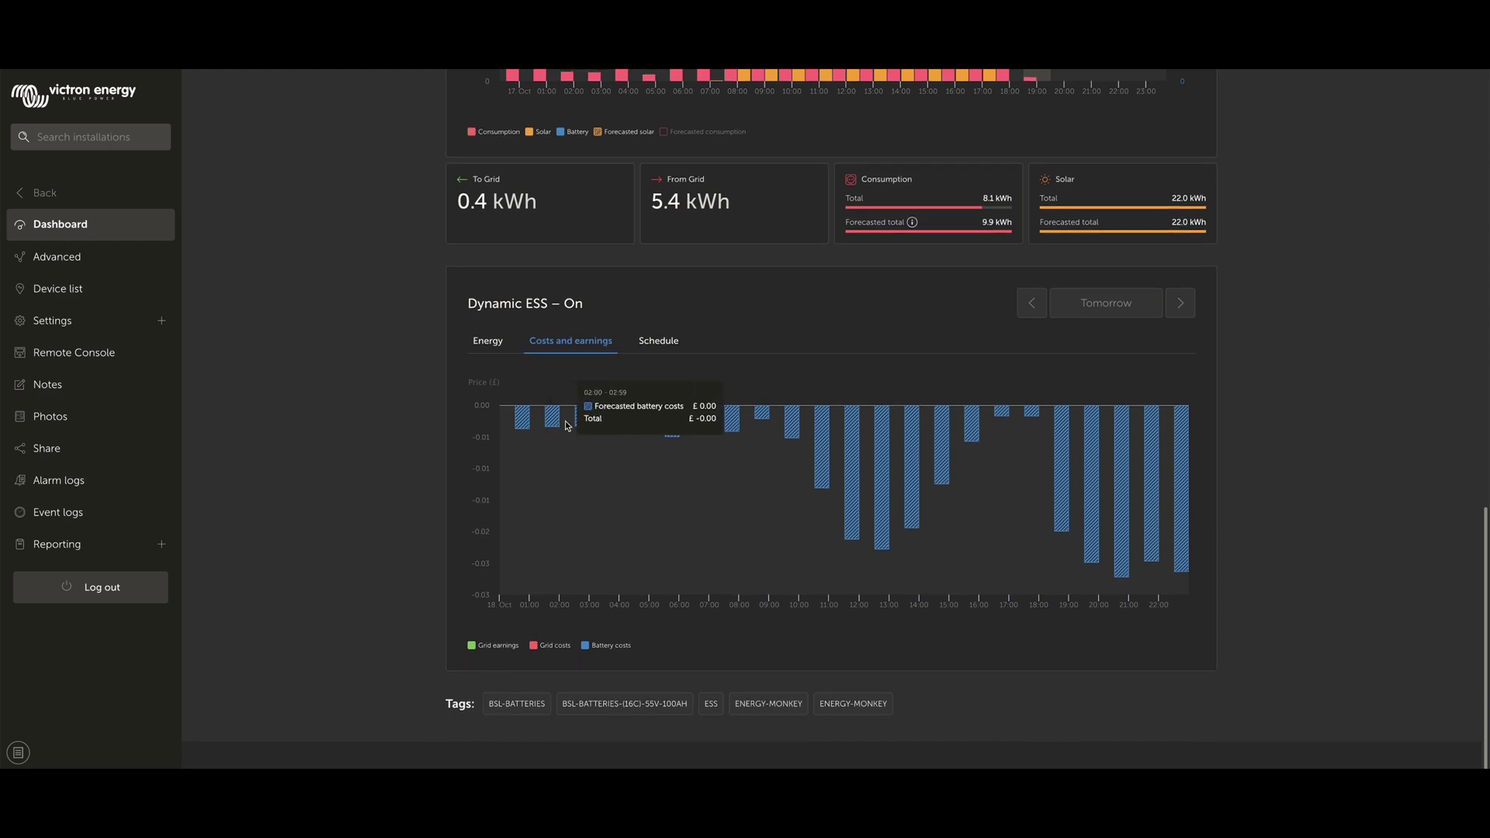
click(487, 342)
scroll(668, 469, down, 1)
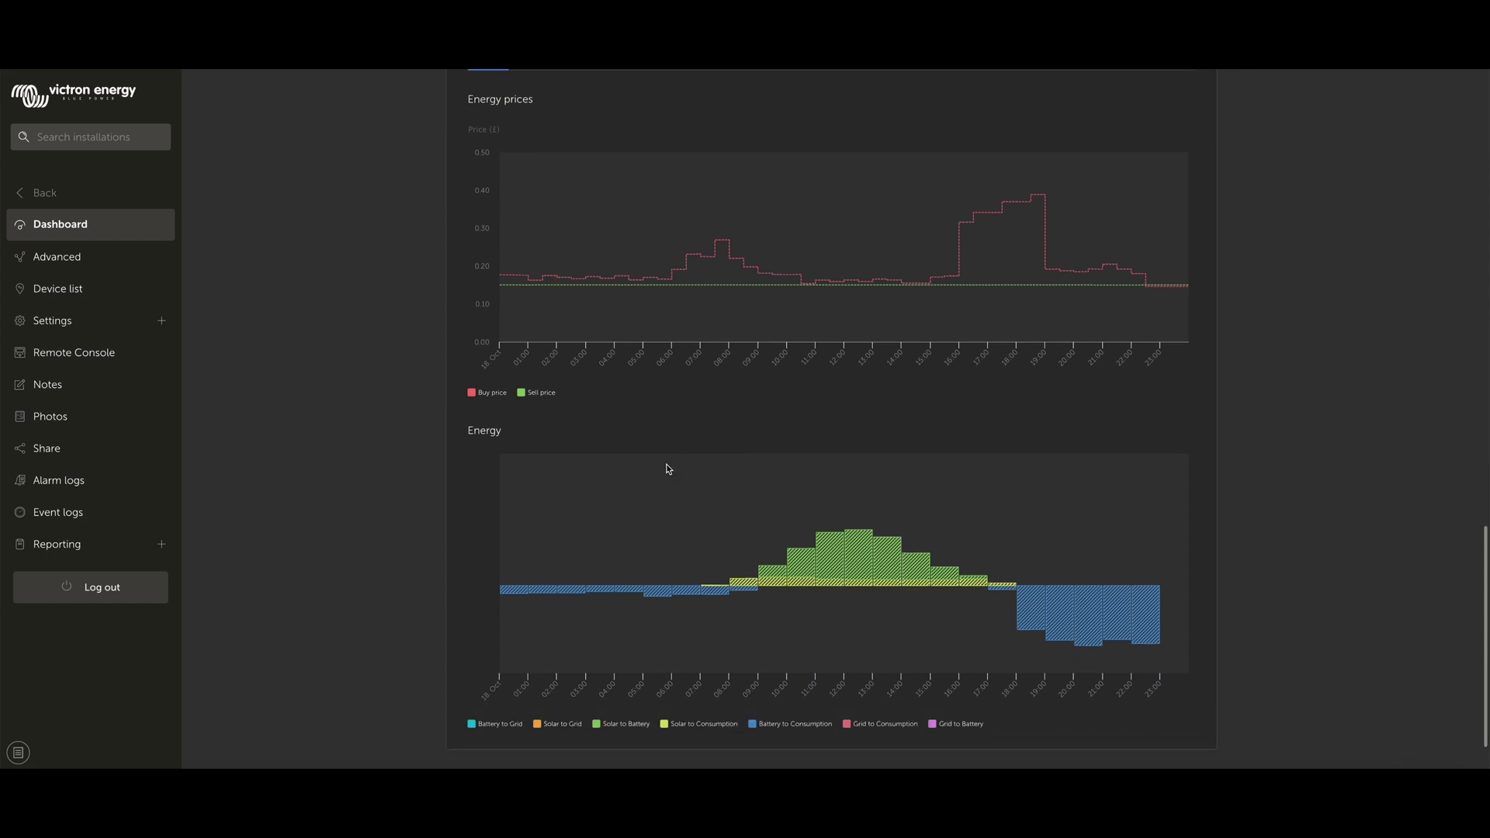